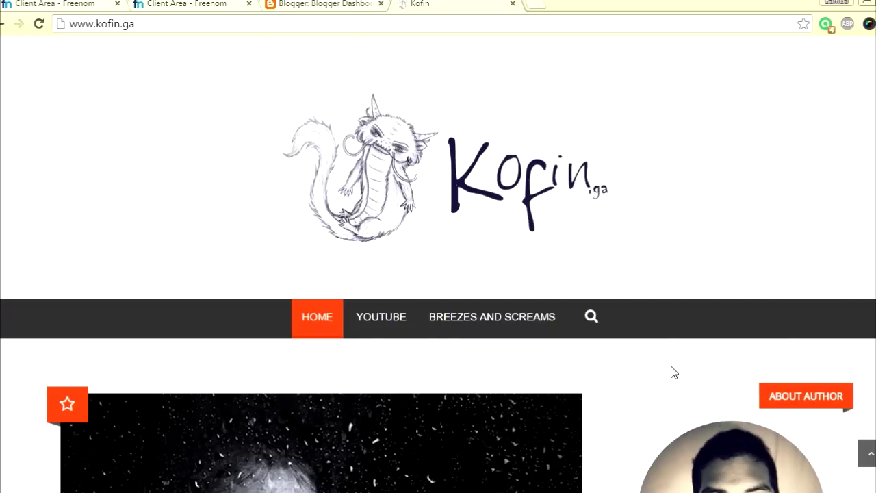
{"action": "scroll", "coordinate": [674, 371], "scroll_direction": "down", "scroll_amount": 2}
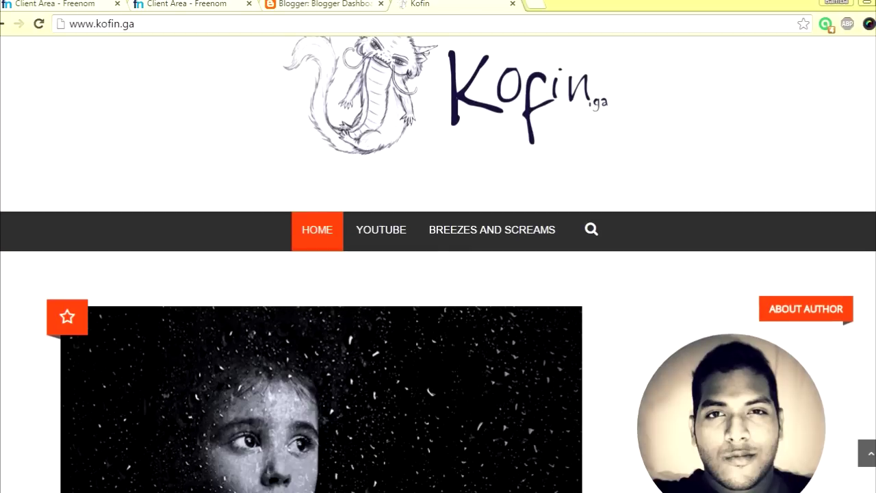
{"action": "scroll", "coordinate": [438, 265], "scroll_direction": "up", "scroll_amount": 2}
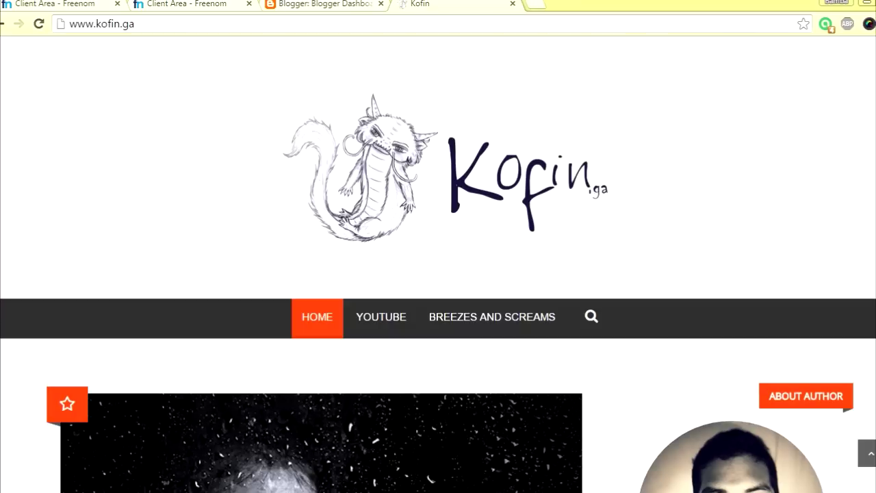
{"action": "left_click_drag", "start_coordinate": [61, 24], "coordinate": [147, 22]}
{"action": "scroll", "coordinate": [438, 273], "scroll_direction": "down", "scroll_amount": 15}
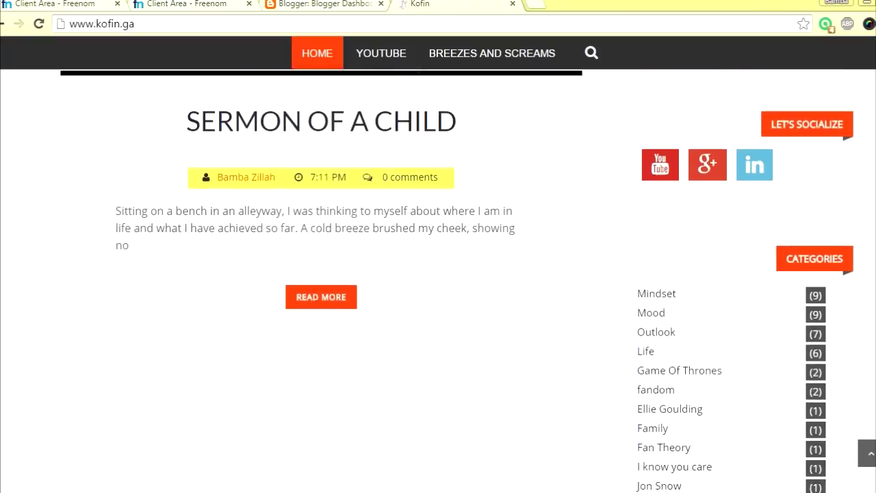
{"action": "scroll", "coordinate": [438, 274], "scroll_direction": "down", "scroll_amount": 15}
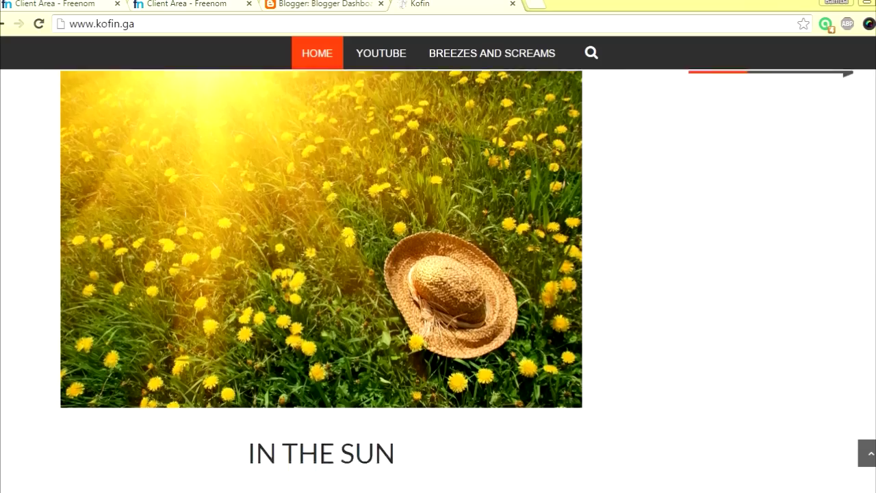
{"action": "scroll", "coordinate": [438, 273], "scroll_direction": "down", "scroll_amount": 11}
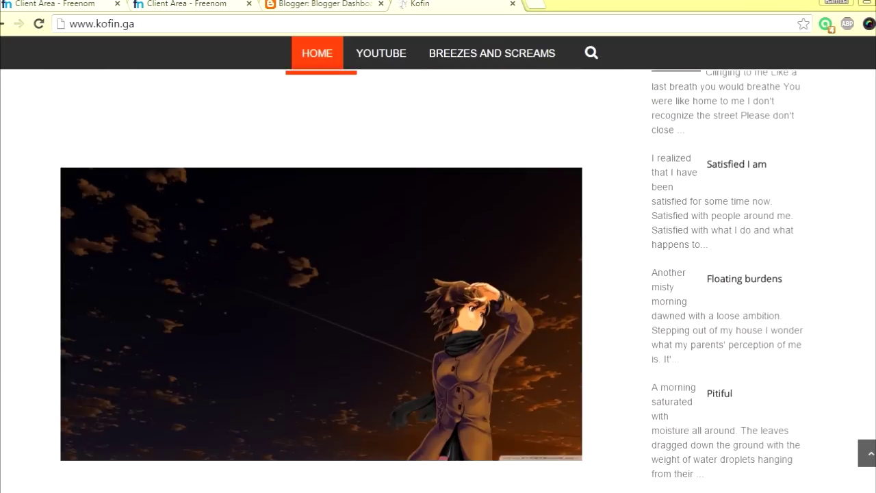
{"action": "scroll", "coordinate": [438, 274], "scroll_direction": "up", "scroll_amount": 6}
{"action": "scroll", "coordinate": [438, 274], "scroll_direction": "up", "scroll_amount": 20}
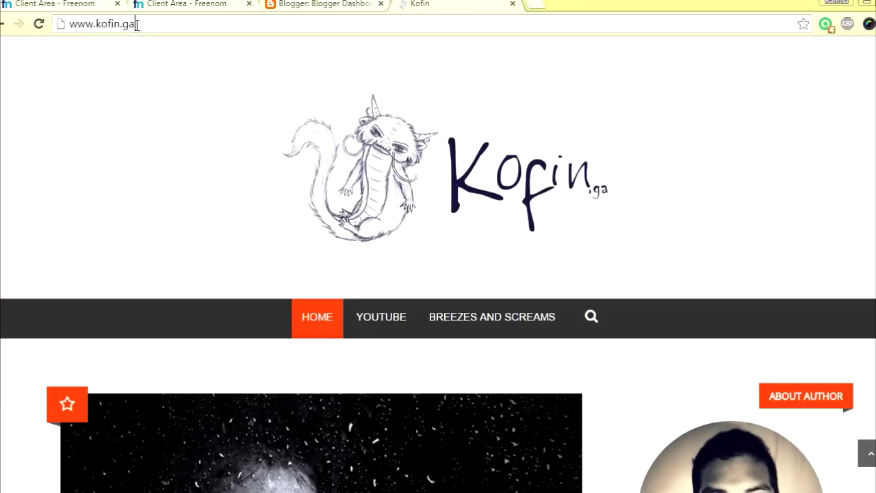
{"action": "mouse_move", "coordinate": [135, 25]}
{"action": "left_mouse_down"}
{"action": "mouse_move", "coordinate": [119, 25]}
{"action": "mouse_move", "coordinate": [137, 24]}
{"action": "left_mouse_up"}
{"action": "left_click_drag", "start_coordinate": [146, 25], "coordinate": [125, 27]}
Glance at the Freenom client area, then bring up the Blogger dashboard listing Kofin and Zilly Icon
{"action": "left_click", "coordinate": [125, 27]}
{"action": "left_click", "coordinate": [185, 4]}
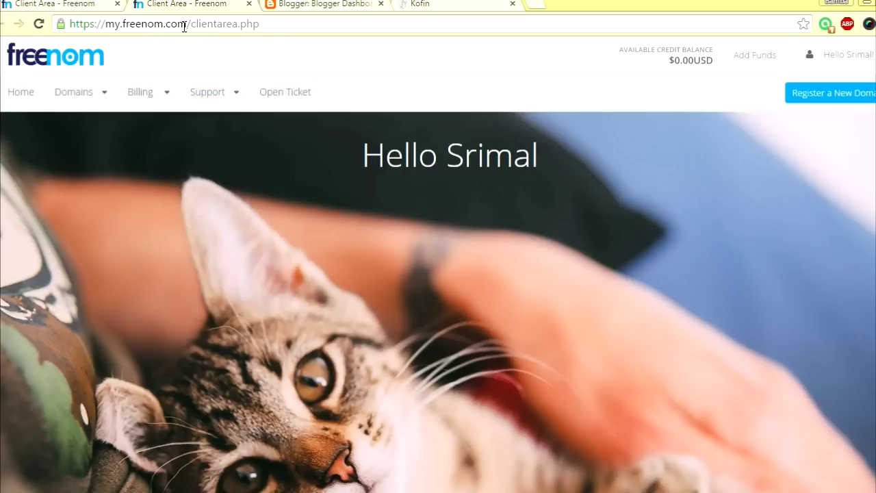
{"action": "left_click", "coordinate": [322, 6]}
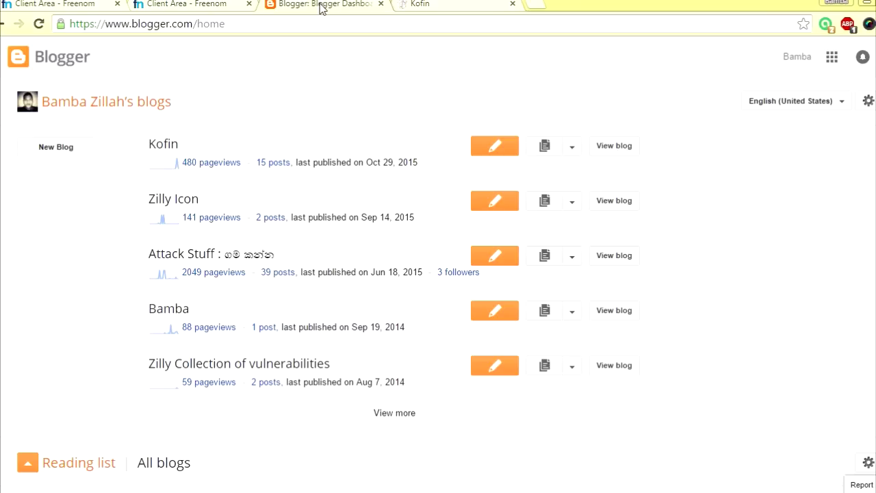
Start a third-party URL setup from Zilly Icon's Basic settings, then return to Freenom
{"action": "left_click", "coordinate": [174, 207]}
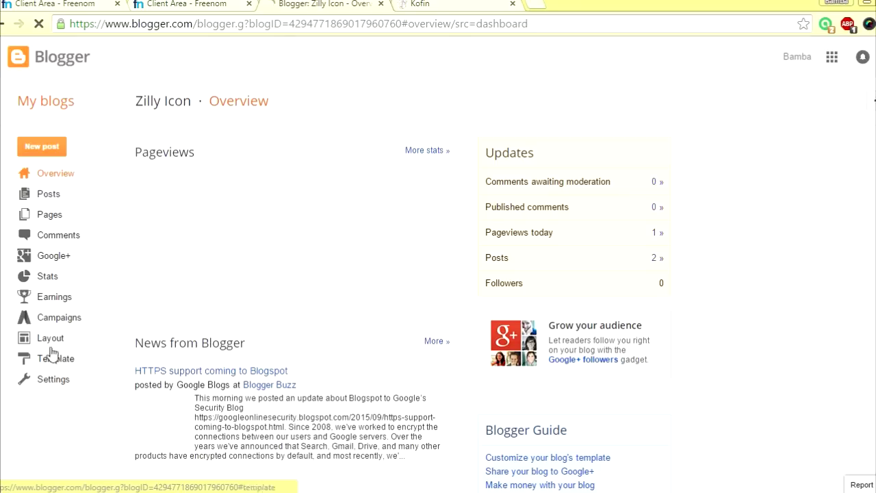
{"action": "scroll", "coordinate": [52, 346], "scroll_direction": "down", "scroll_amount": 1}
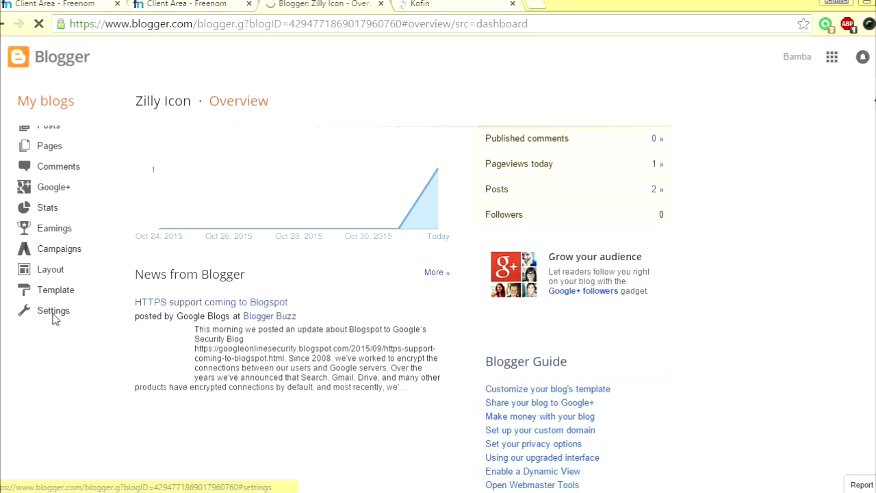
{"action": "left_click", "coordinate": [53, 313]}
{"action": "left_click", "coordinate": [57, 375]}
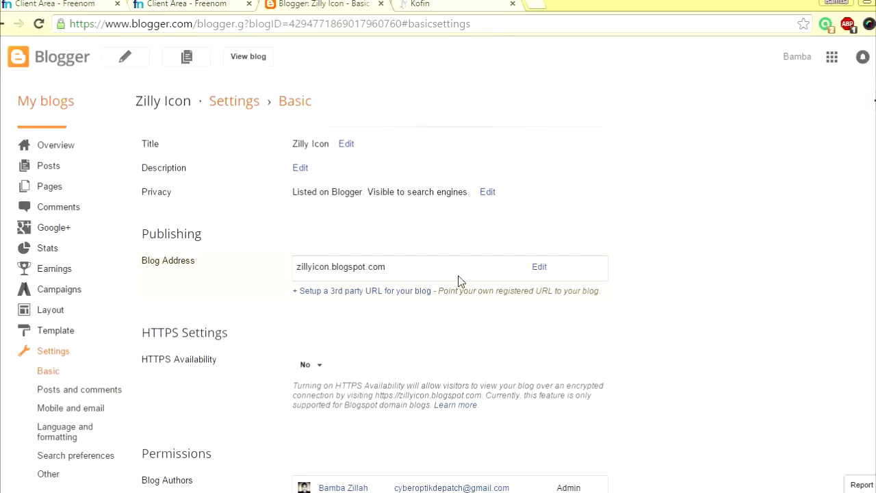
{"action": "left_click", "coordinate": [321, 296]}
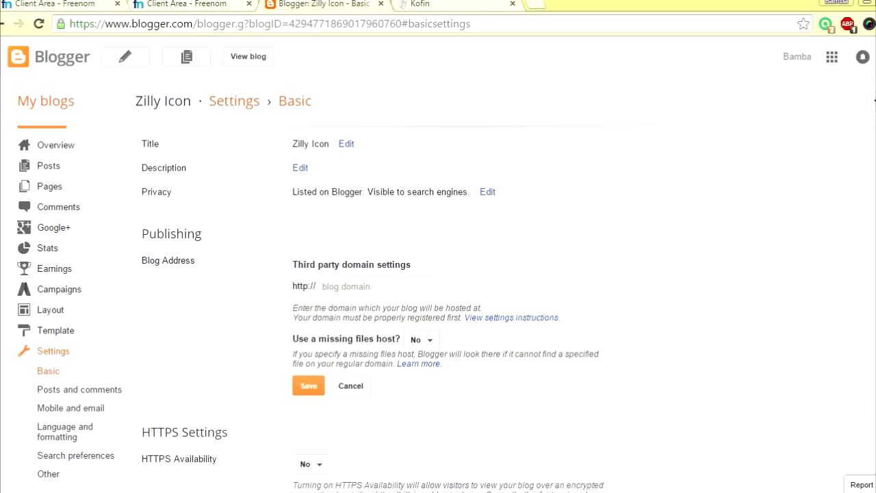
{"action": "key", "text": "ctrl+shift+Tab"}
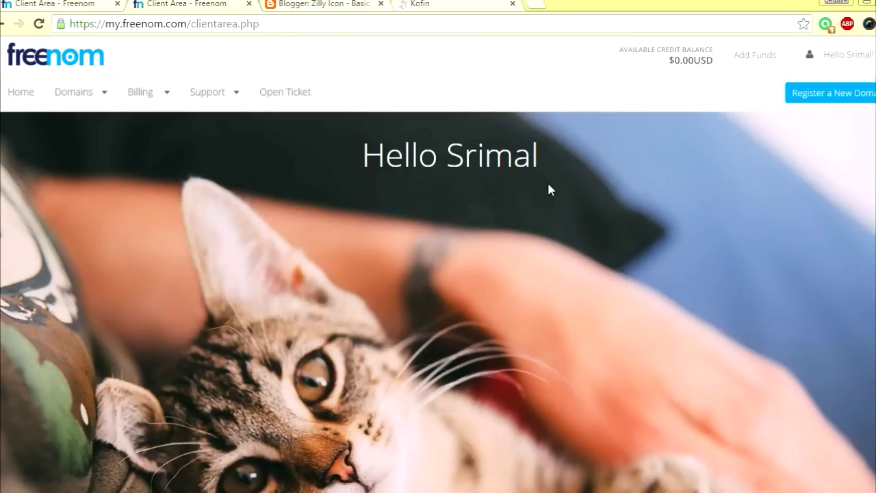
Start registering a new domain and enter 'zillyicon' in the domain search box
{"action": "left_click", "coordinate": [856, 106]}
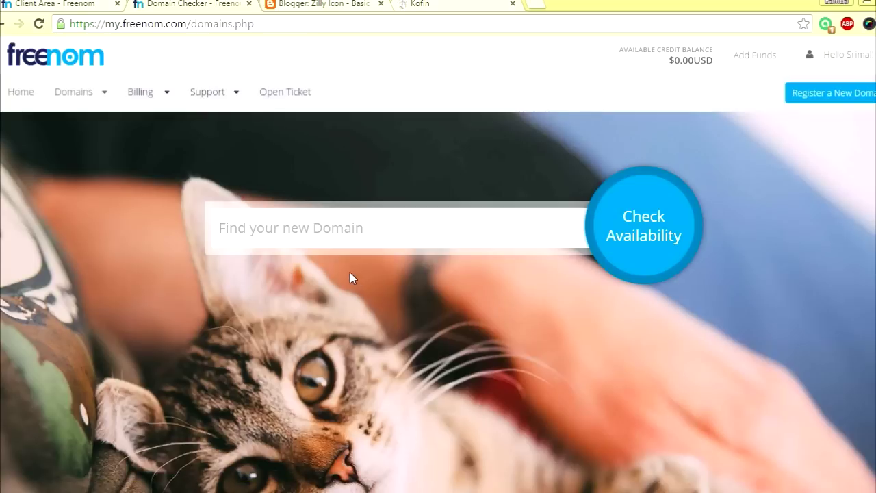
{"action": "left_click", "coordinate": [322, 233]}
{"action": "type", "text": "zill"}
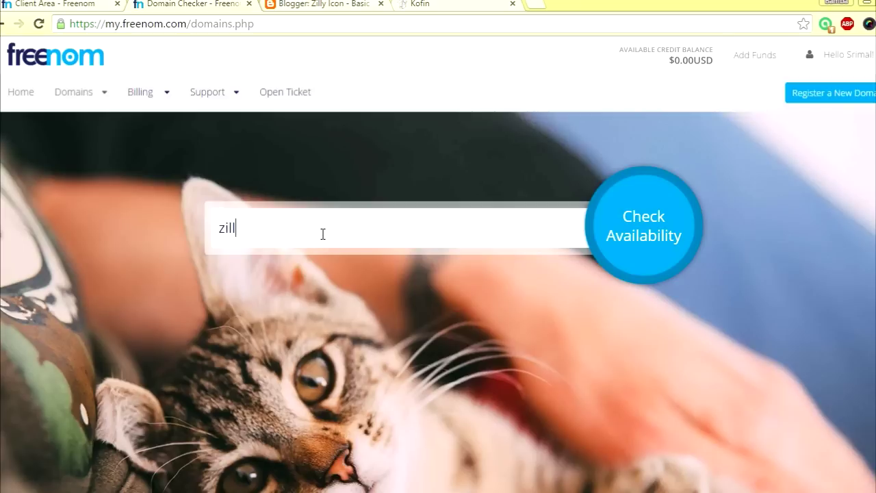
{"action": "type", "text": "yicon"}
Search the zillyicon domains and claim the free zillyicon.ml with 'Get it now!'
{"action": "key", "text": "Return"}
{"action": "scroll", "coordinate": [289, 238], "scroll_direction": "down", "scroll_amount": 3}
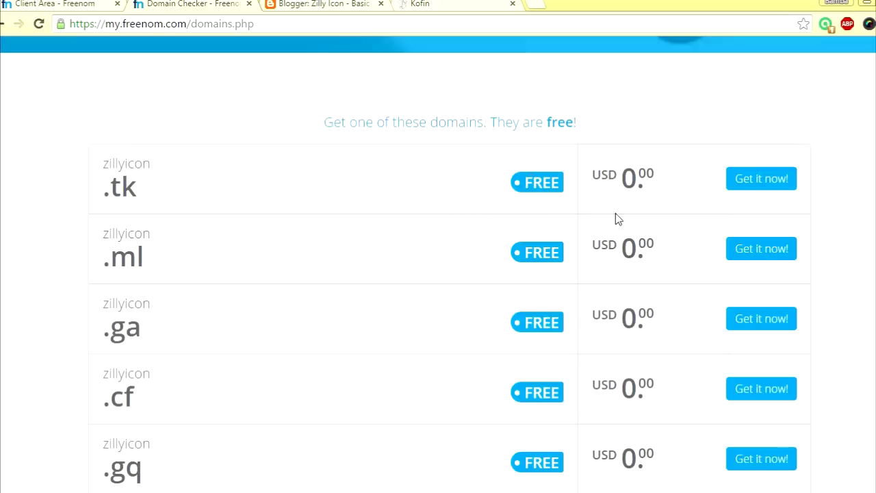
{"action": "scroll", "coordinate": [566, 303], "scroll_direction": "up", "scroll_amount": 1}
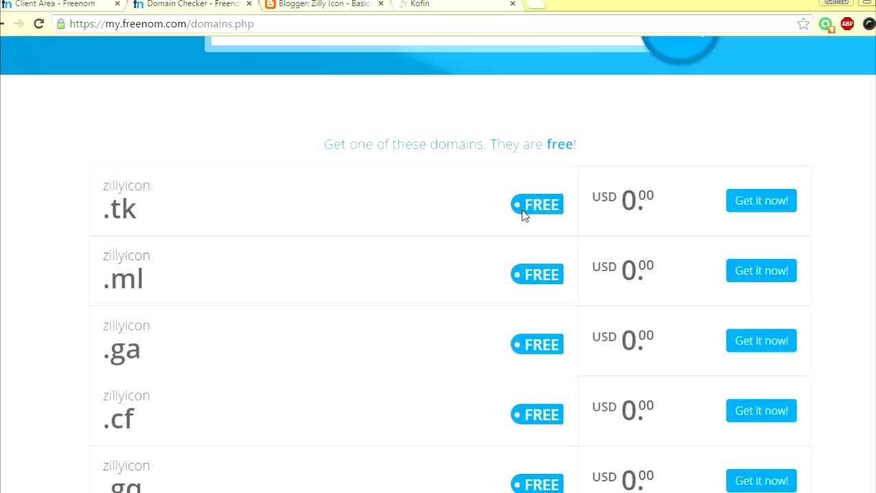
{"action": "scroll", "coordinate": [393, 199], "scroll_direction": "up", "scroll_amount": 2}
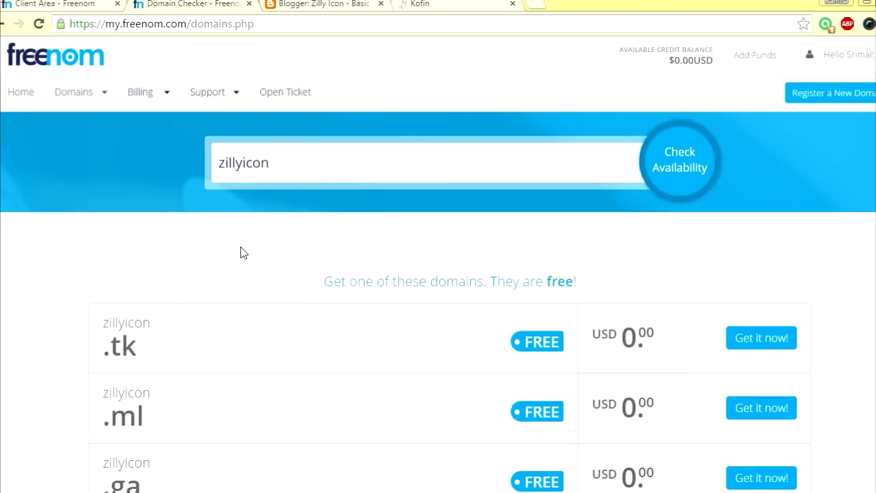
{"action": "scroll", "coordinate": [240, 252], "scroll_direction": "down", "scroll_amount": 2}
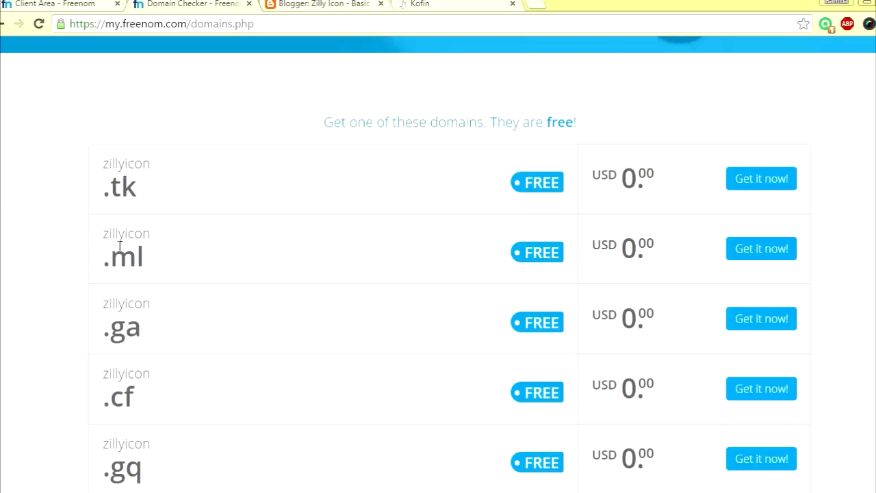
{"action": "left_click_drag", "start_coordinate": [110, 258], "coordinate": [67, 254]}
{"action": "left_click", "coordinate": [67, 254]}
{"action": "left_click", "coordinate": [743, 256]}
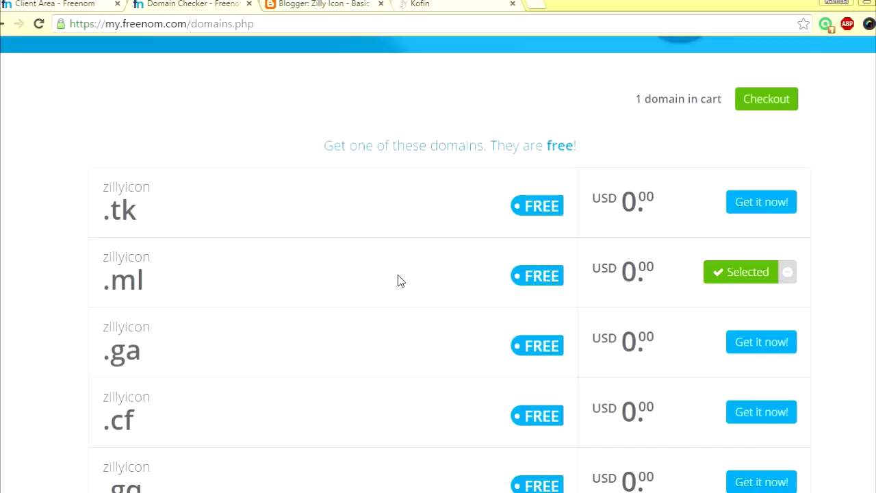
Check out and set zillyicon.ml's registration period to 12 Months @ FREE
{"action": "left_click", "coordinate": [774, 100]}
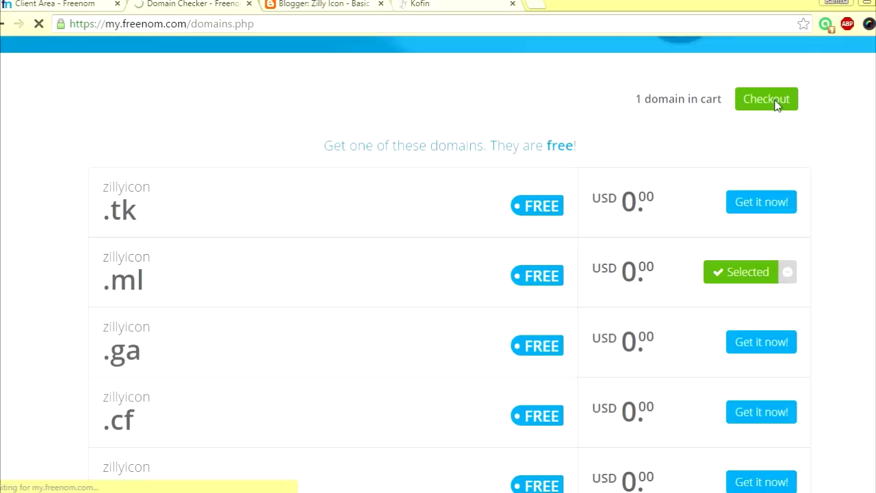
{"action": "left_click", "coordinate": [778, 281]}
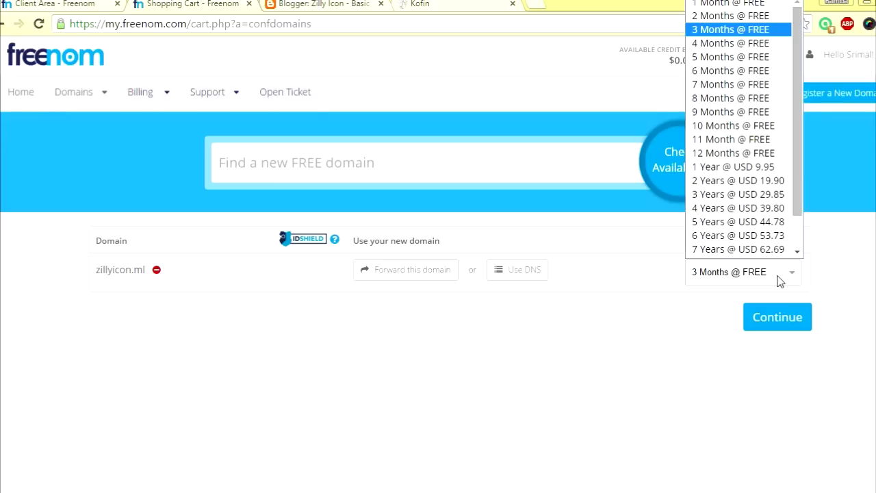
{"action": "left_click", "coordinate": [750, 153]}
{"action": "left_click", "coordinate": [739, 274]}
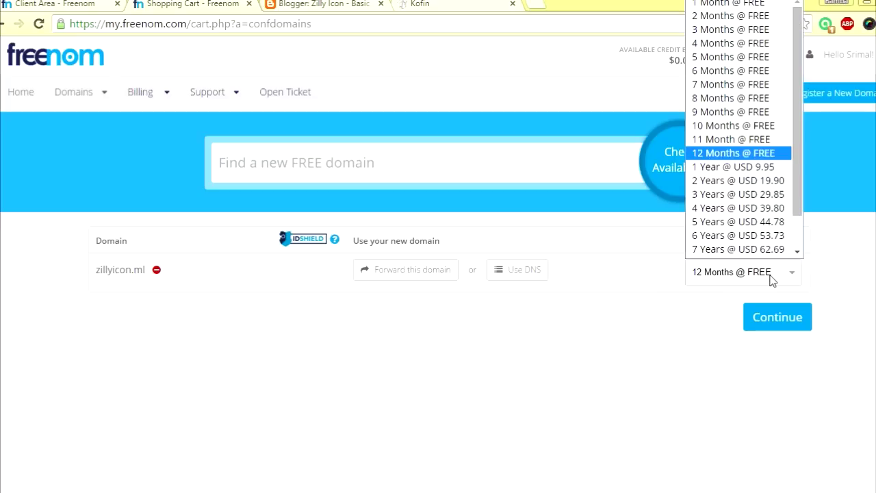
{"action": "left_click", "coordinate": [770, 162]}
{"action": "left_click", "coordinate": [782, 157]}
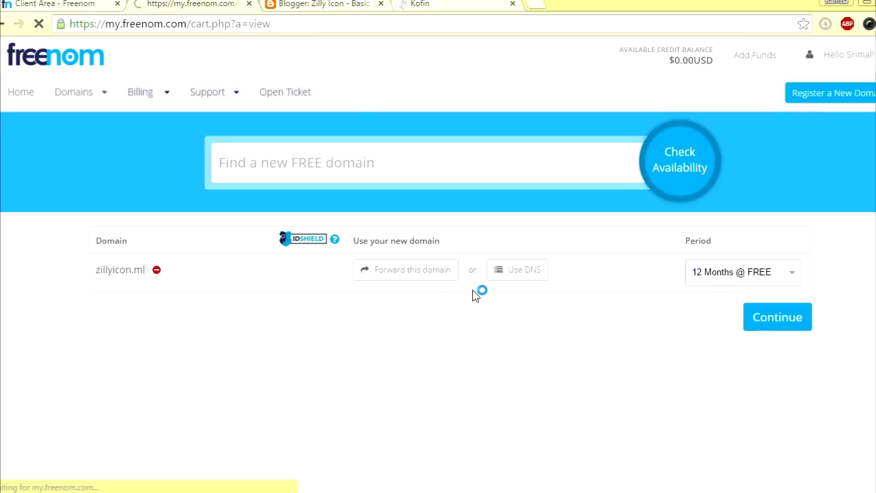
Accept the Terms & Conditions and complete the $0.00 zillyicon.ml order
{"action": "scroll", "coordinate": [260, 348], "scroll_direction": "down", "scroll_amount": 3}
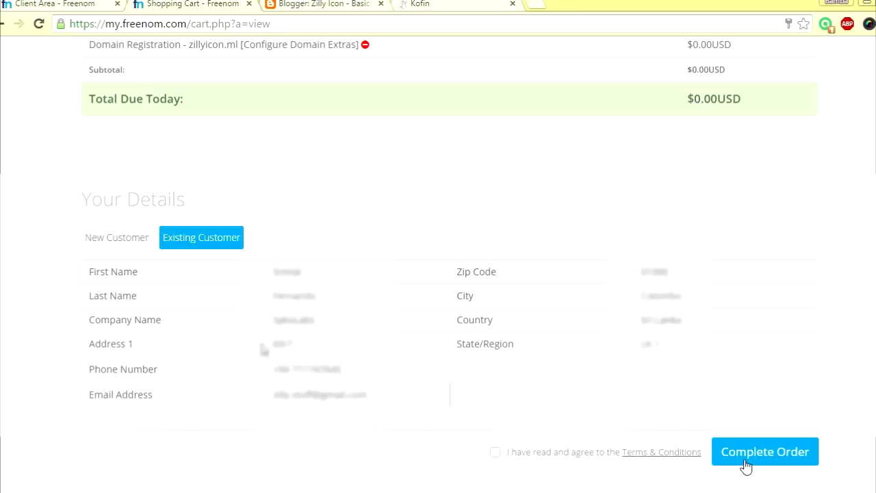
{"action": "left_click", "coordinate": [494, 453]}
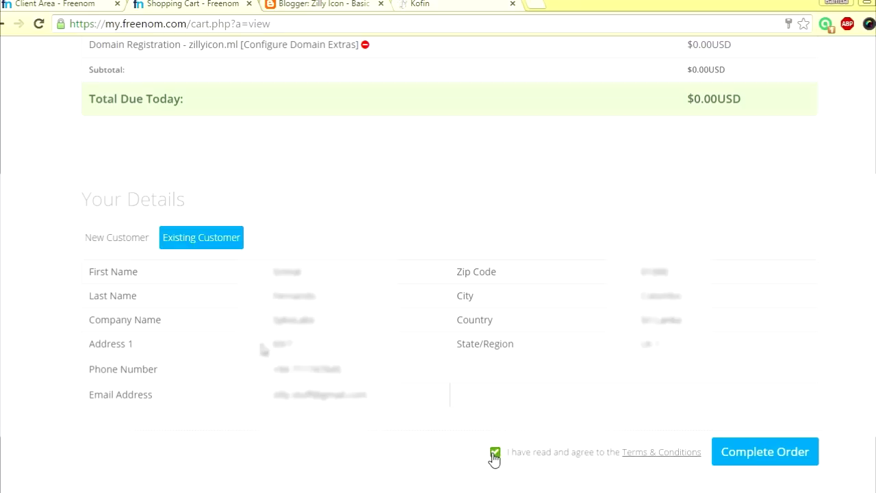
{"action": "left_click", "coordinate": [773, 455]}
{"action": "left_click", "coordinate": [785, 462]}
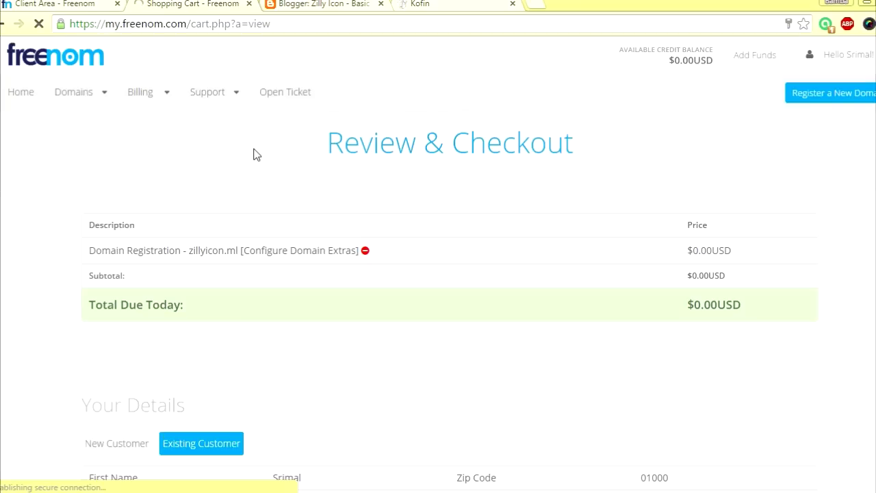
{"action": "key", "text": "ctrl+Tab"}
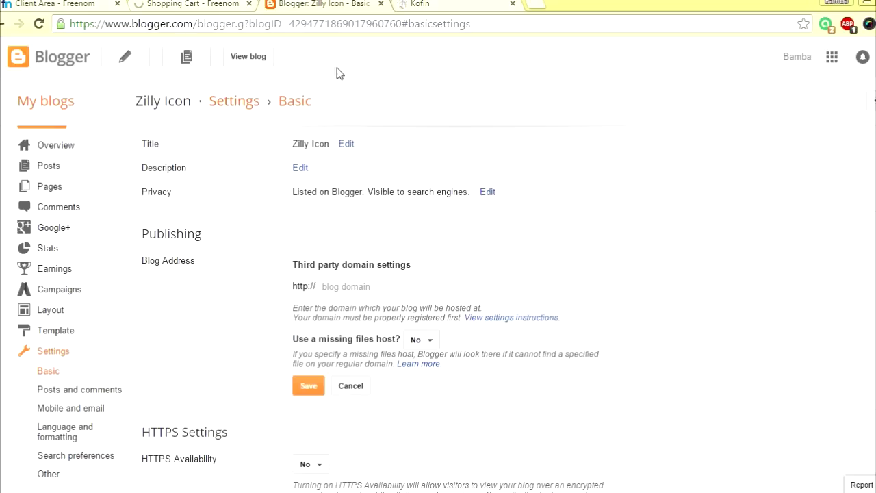
{"action": "left_click", "coordinate": [360, 290]}
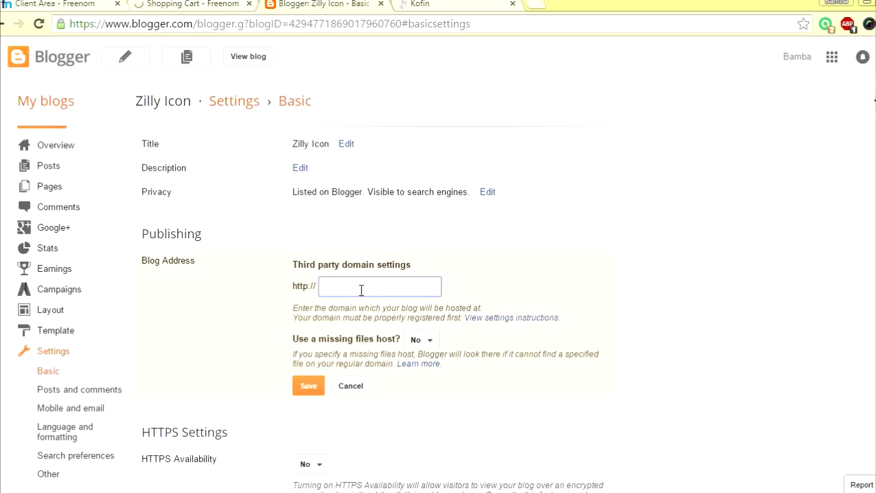
{"action": "type", "text": "www.zillyicon.ml"}
{"action": "double_click", "coordinate": [331, 287]}
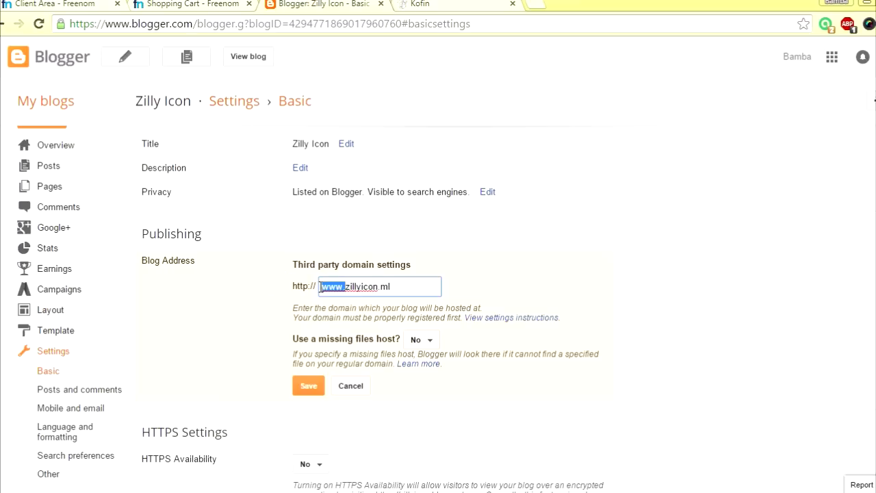
{"action": "left_click", "coordinate": [394, 290]}
{"action": "left_click_drag", "start_coordinate": [344, 291], "coordinate": [319, 290]}
{"action": "left_click", "coordinate": [483, 294]}
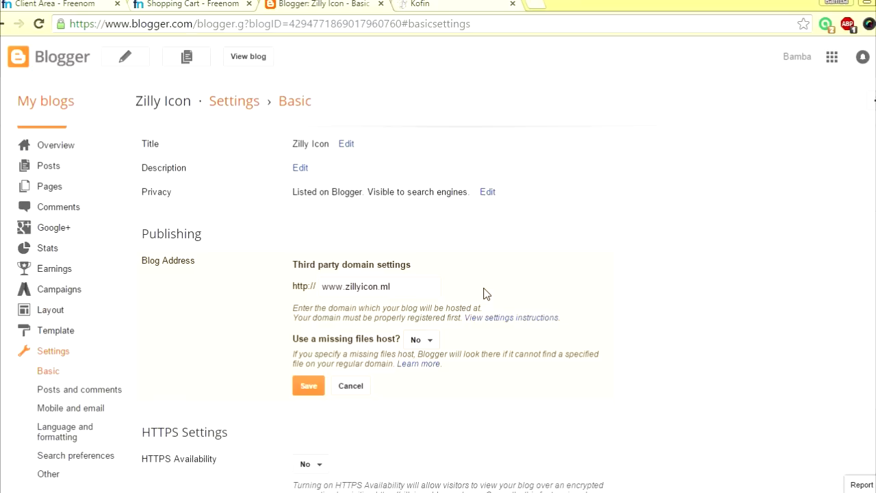
{"action": "left_click", "coordinate": [309, 386]}
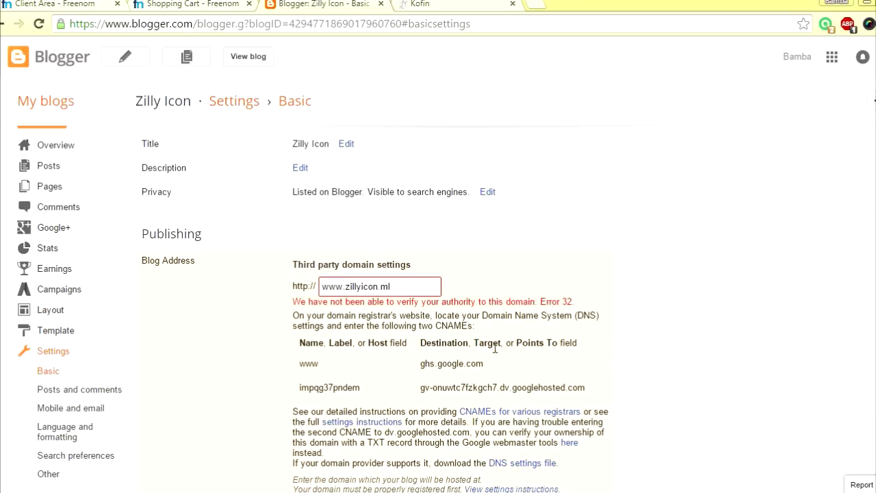
{"action": "scroll", "coordinate": [513, 336], "scroll_direction": "down", "scroll_amount": 2}
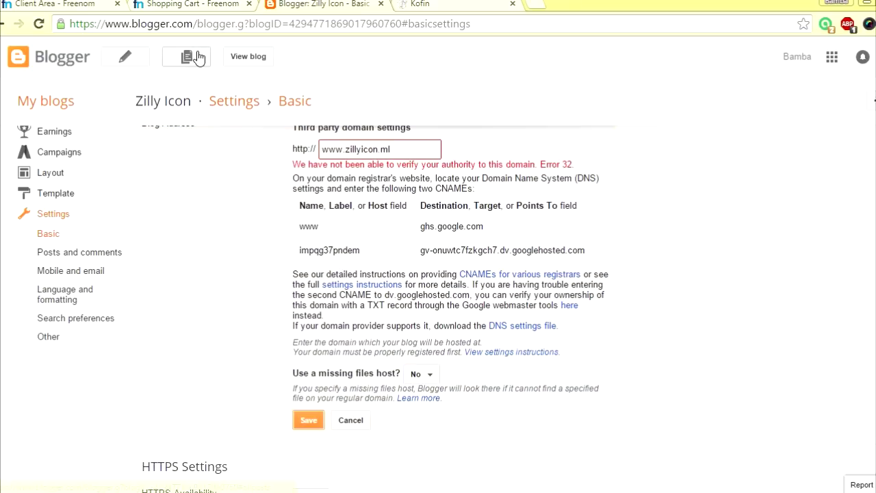
Open Domains > My Domains in Freenom and scroll to the six registered domains
{"action": "left_click", "coordinate": [191, 4]}
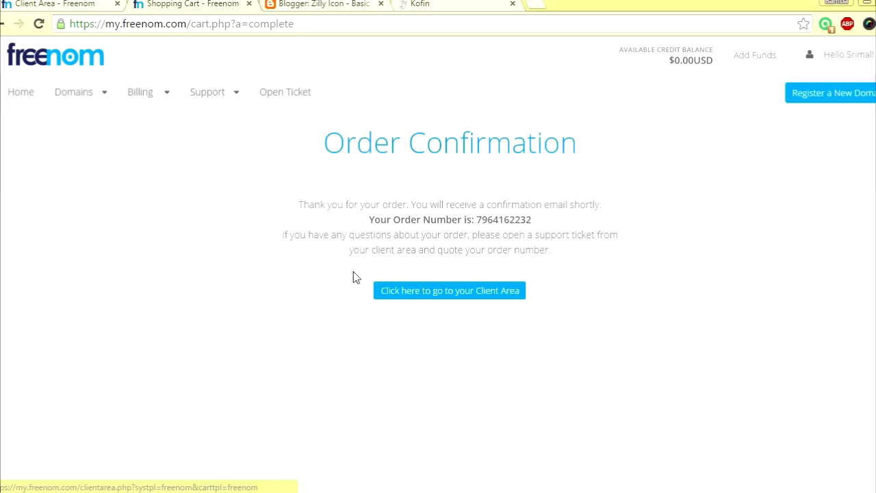
{"action": "mouse_move", "coordinate": [98, 102]}
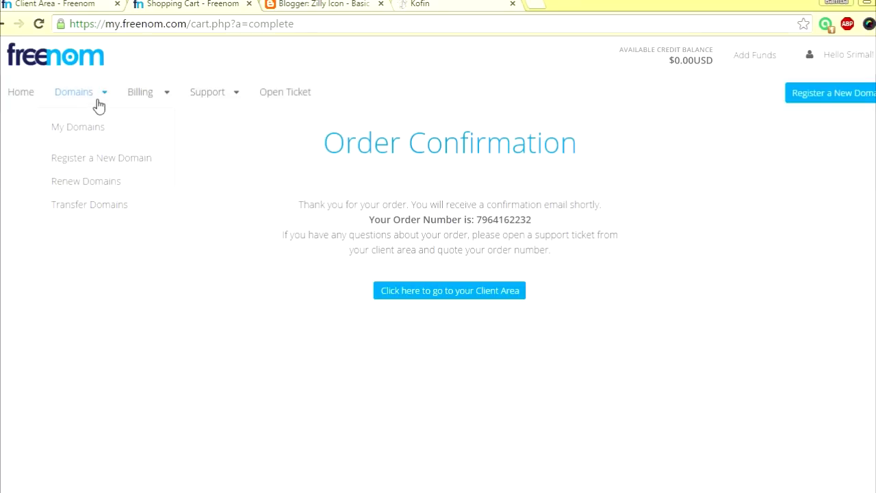
{"action": "left_click", "coordinate": [98, 129]}
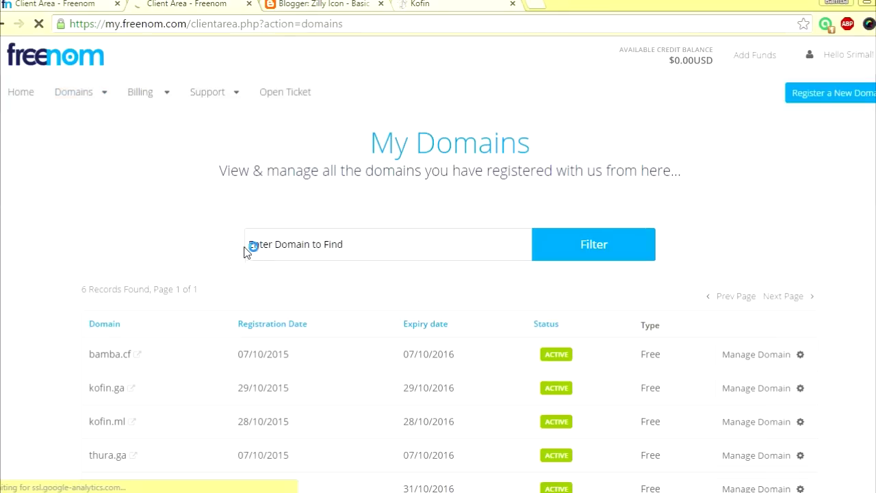
{"action": "scroll", "coordinate": [219, 250], "scroll_direction": "down", "scroll_amount": 2}
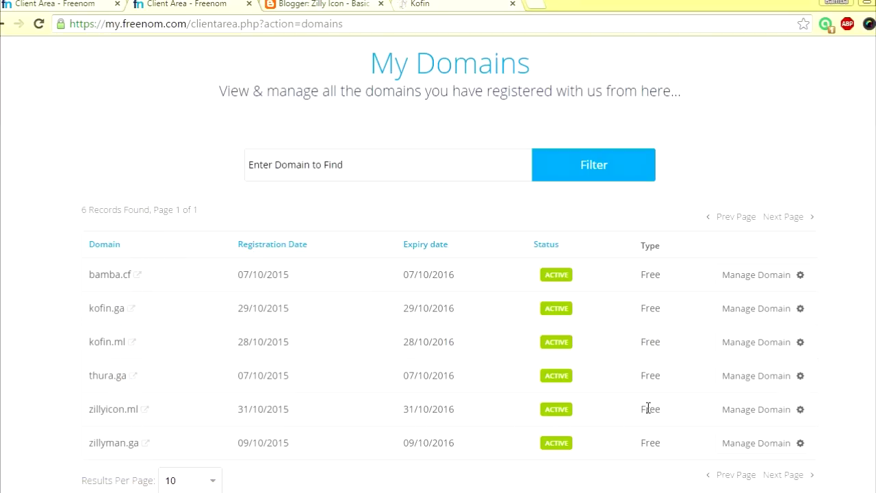
Manage zillyicon.ml and highlight its 31/10/2016 expiry date
{"action": "left_click", "coordinate": [739, 410]}
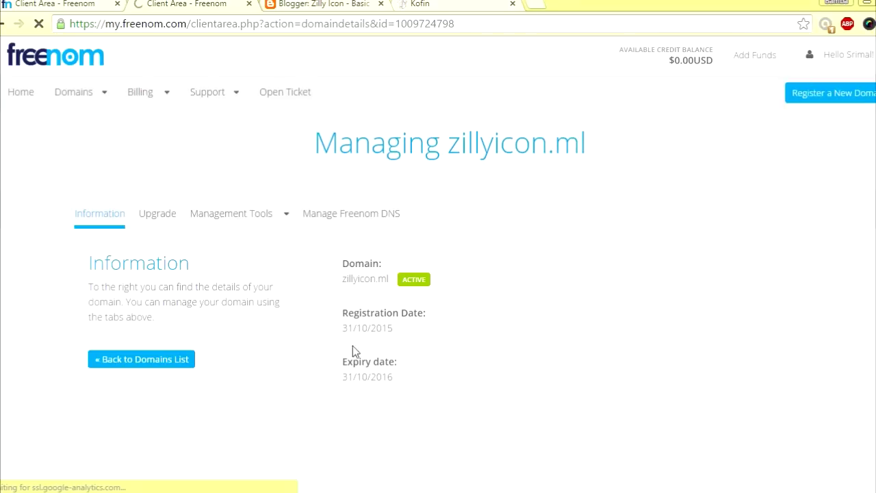
{"action": "left_click_drag", "start_coordinate": [342, 378], "coordinate": [395, 376]}
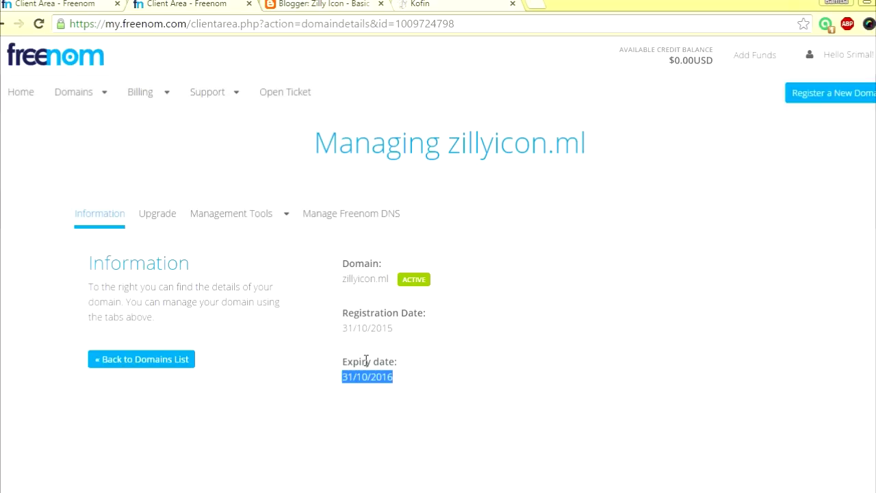
{"action": "left_click", "coordinate": [318, 344]}
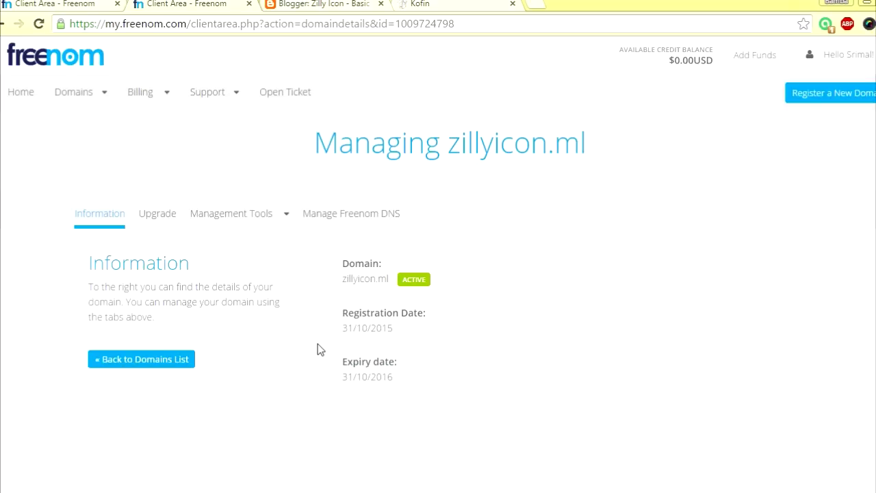
Open zillyicon.ml's empty DNS page, comparing Blogger's records and kofin.ga's 216.239.36.21 target
{"action": "left_click", "coordinate": [350, 220]}
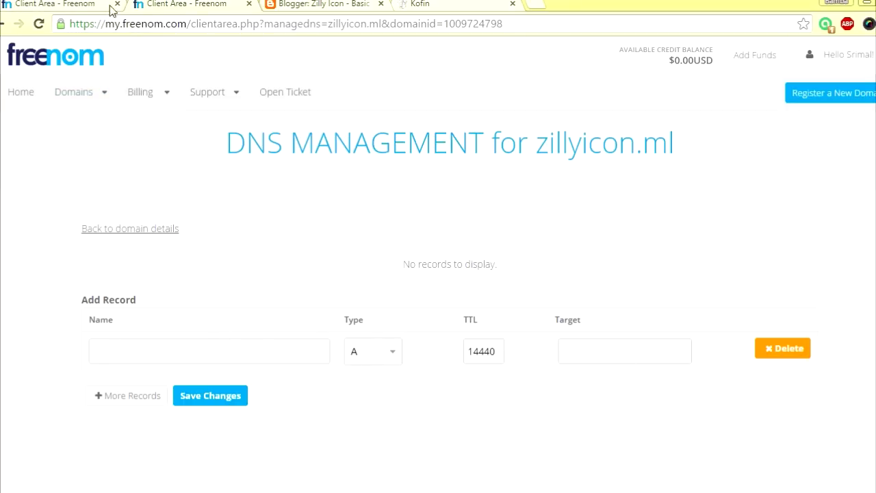
{"action": "left_click", "coordinate": [322, 4]}
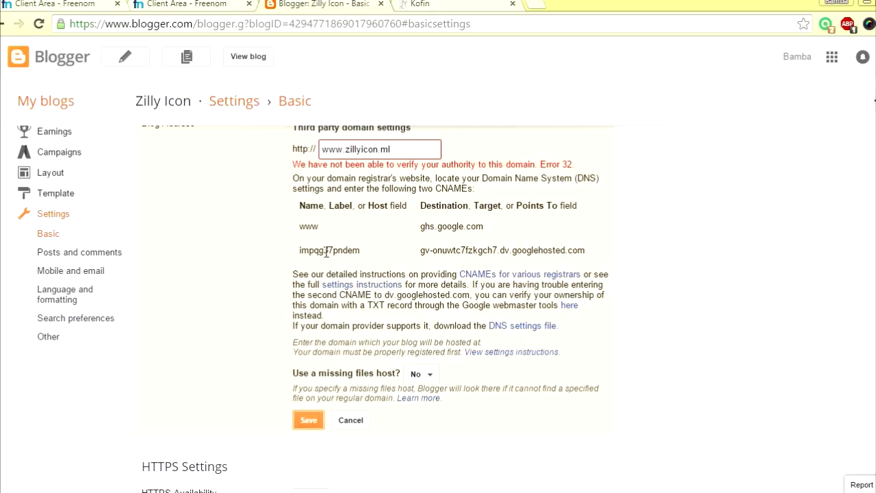
{"action": "key", "text": "ctrl+shift+Tab"}
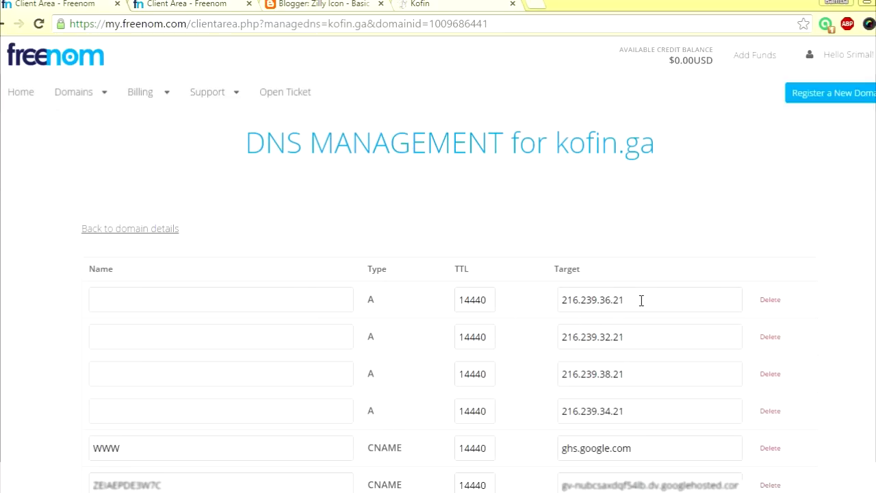
{"action": "left_click_drag", "start_coordinate": [628, 301], "coordinate": [559, 299]}
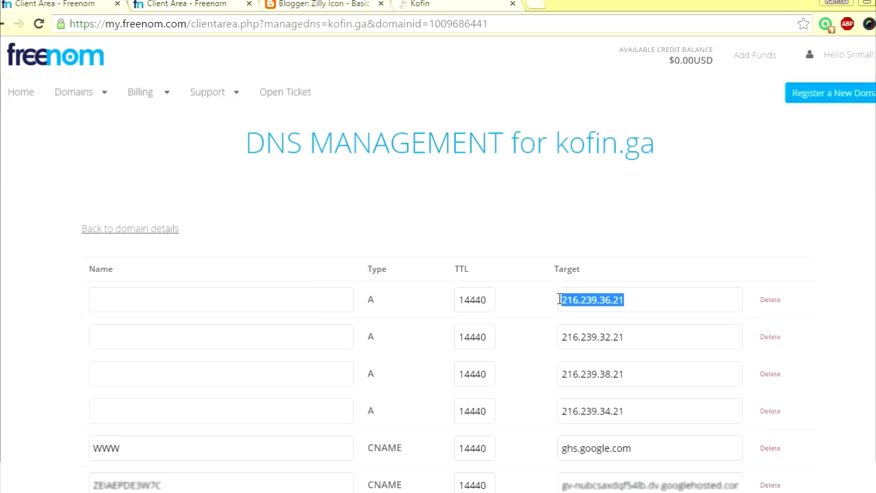
{"action": "left_click", "coordinate": [195, 5]}
{"action": "scroll", "coordinate": [854, 188], "scroll_direction": "down", "scroll_amount": 1}
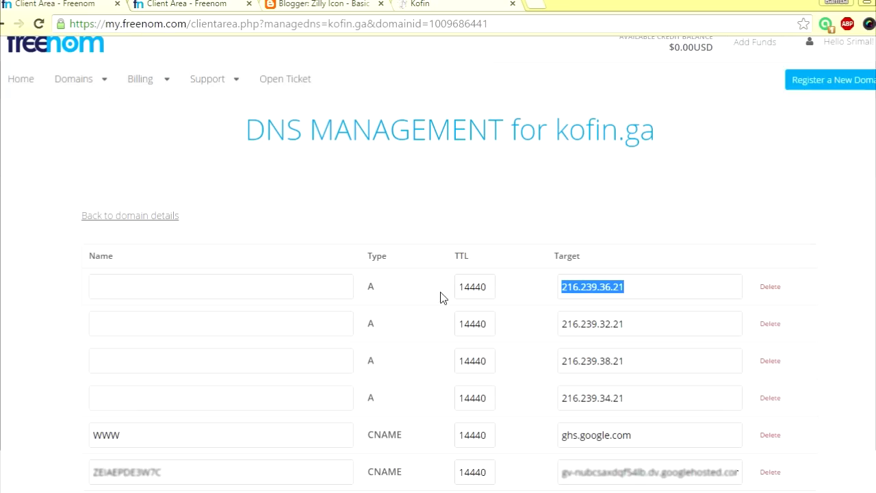
{"action": "left_click", "coordinate": [529, 296]}
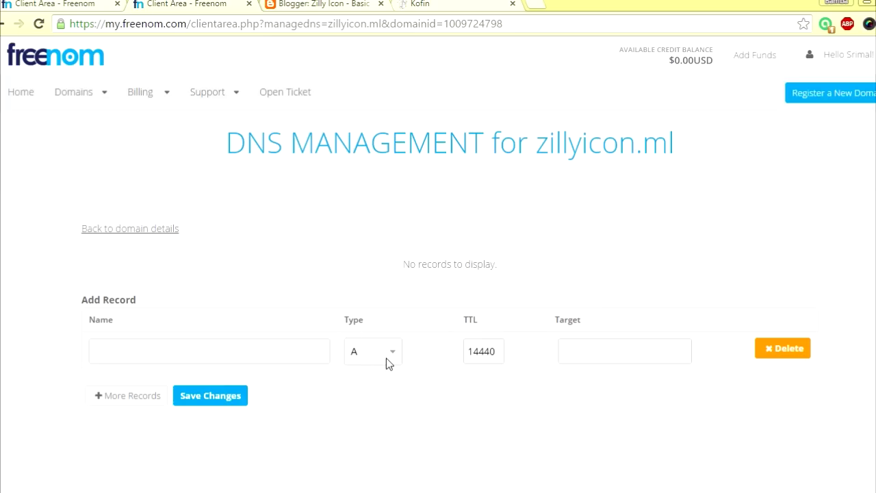
Set the first A record's target to 216.239.36.21, copied from kofin.ga's DNS page
{"action": "left_click", "coordinate": [387, 361]}
{"action": "left_click", "coordinate": [581, 354]}
{"action": "type", "text": "216.239.36.21"}
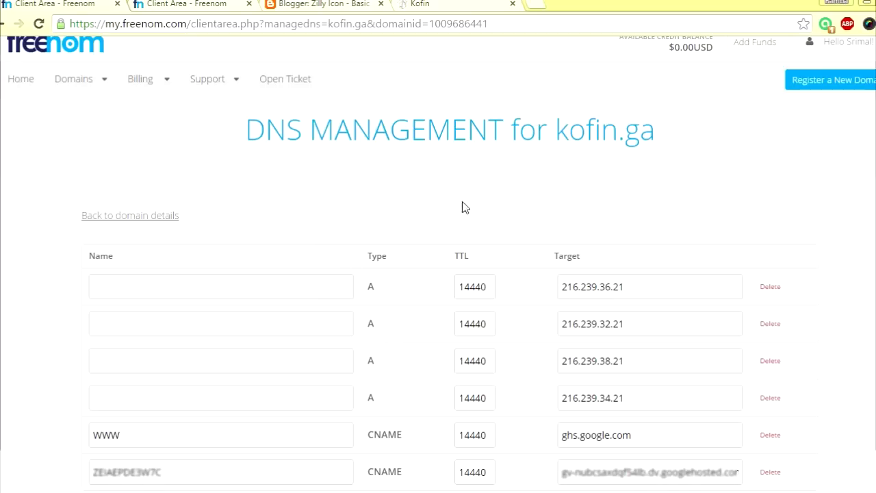
{"action": "double_click", "coordinate": [614, 290]}
{"action": "key", "text": "ctrl+c"}
{"action": "right_click", "coordinate": [590, 290]}
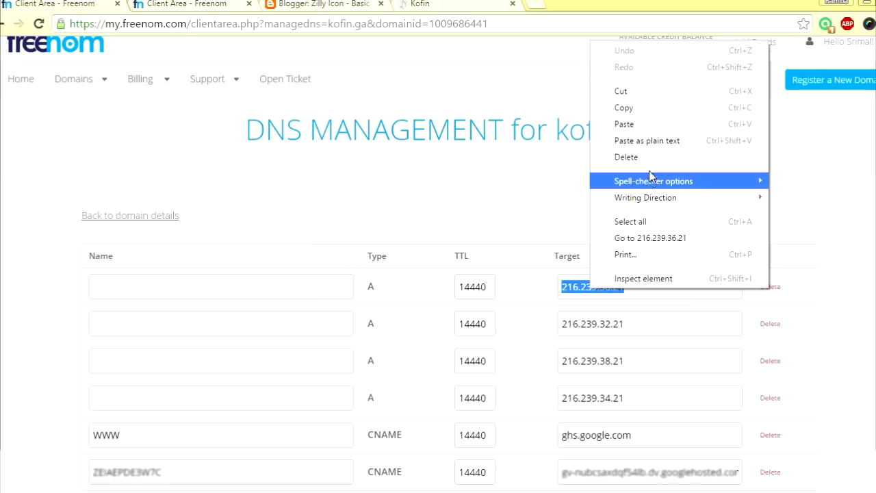
{"action": "left_click", "coordinate": [644, 109]}
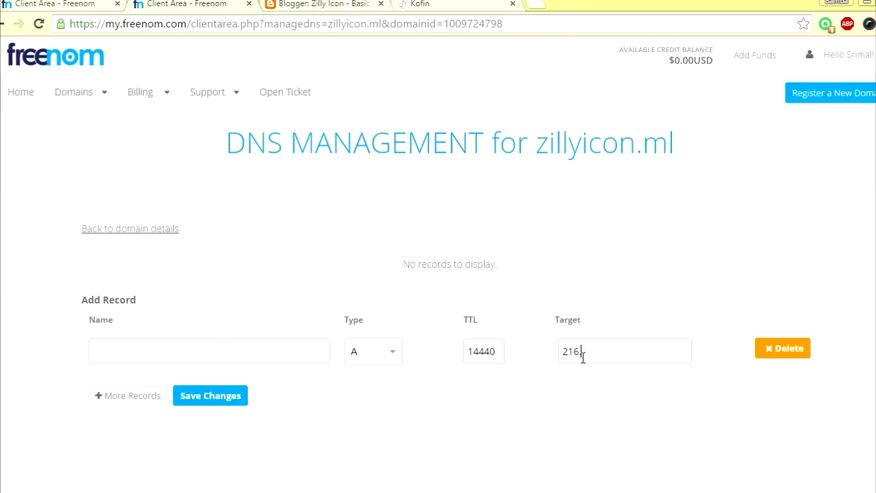
{"action": "left_click_drag", "start_coordinate": [583, 353], "coordinate": [522, 344]}
{"action": "key", "text": "ctrl+v"}
Add a second A record row with target 216.239.38.21
{"action": "left_click", "coordinate": [132, 395]}
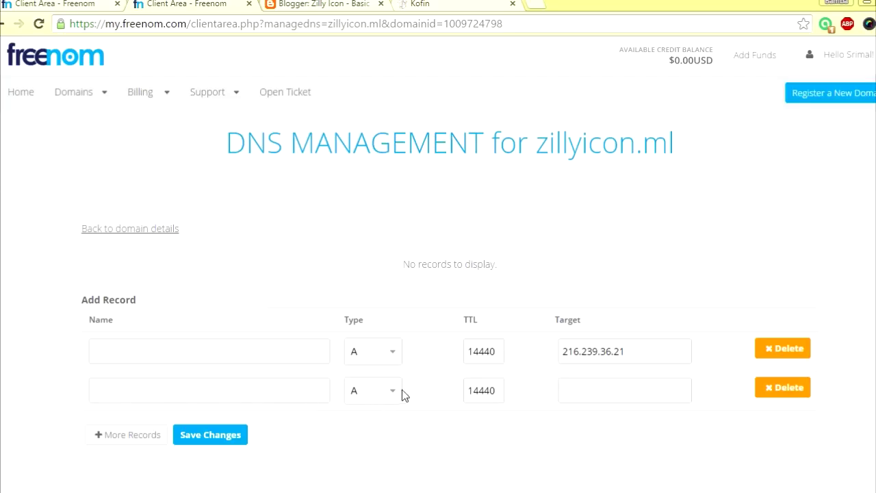
{"action": "left_click", "coordinate": [55, 4]}
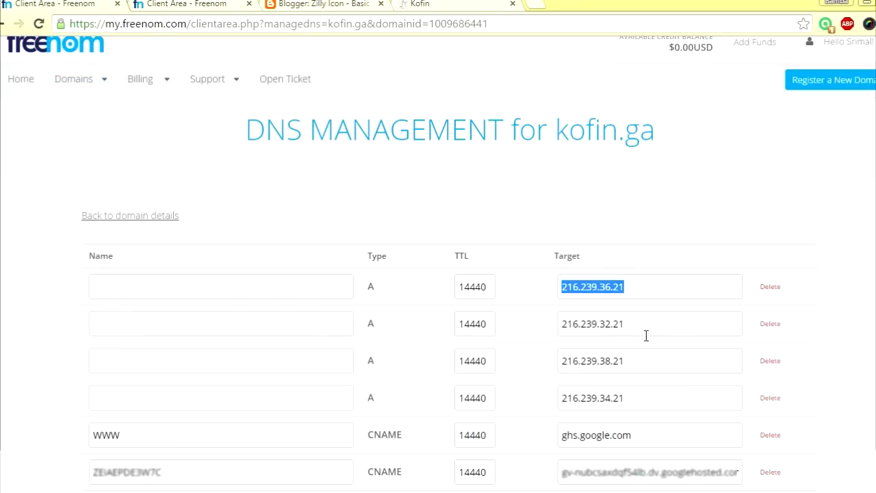
{"action": "left_click_drag", "start_coordinate": [624, 324], "coordinate": [562, 322]}
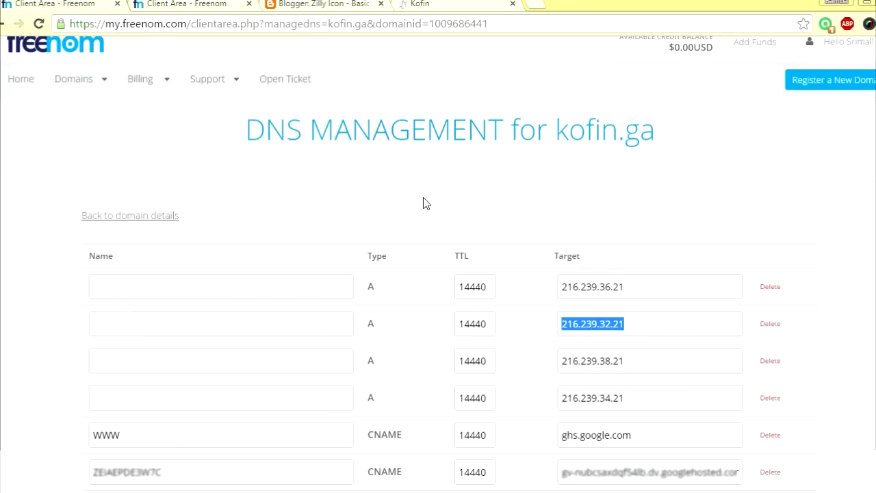
{"action": "left_click", "coordinate": [185, 4]}
{"action": "left_click", "coordinate": [616, 390]}
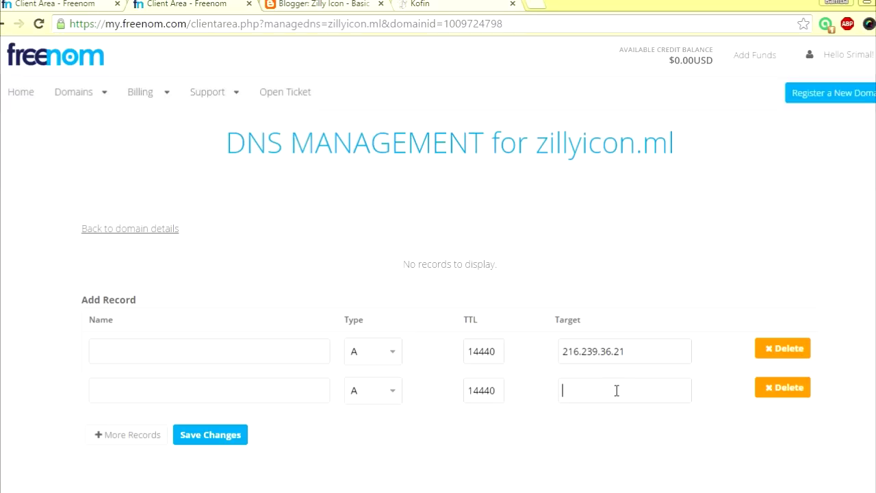
{"action": "key", "text": "ctrl+v"}
{"action": "left_click_drag", "start_coordinate": [609, 393], "coordinate": [603, 388]}
{"action": "type", "text": "8"}
Add third and fourth A records targeting 216.239.34.21 and 216.239.32.21
{"action": "left_click", "coordinate": [121, 435]}
{"action": "left_click", "coordinate": [573, 429]}
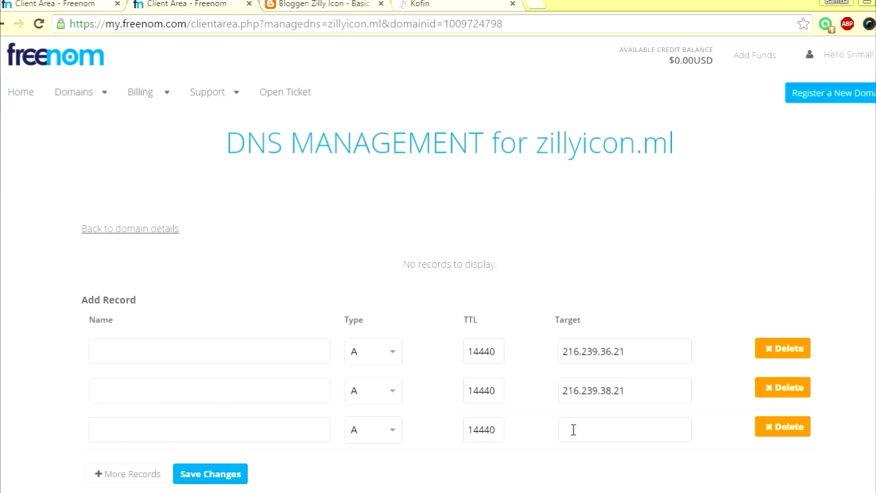
{"action": "key", "text": "ctrl+v"}
{"action": "left_click_drag", "start_coordinate": [606, 429], "coordinate": [612, 429]}
{"action": "type", "text": "4"}
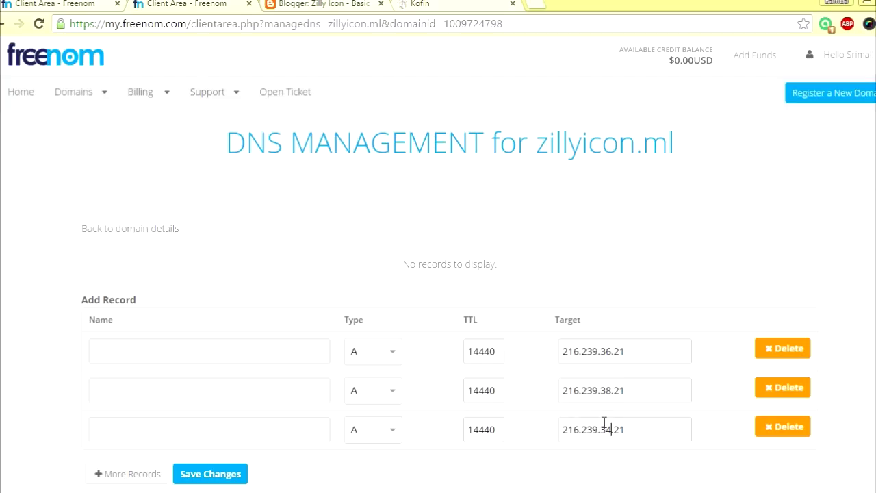
{"action": "left_click", "coordinate": [143, 473]}
{"action": "scroll", "coordinate": [434, 348], "scroll_direction": "down", "scroll_amount": 1}
{"action": "left_click", "coordinate": [571, 422]}
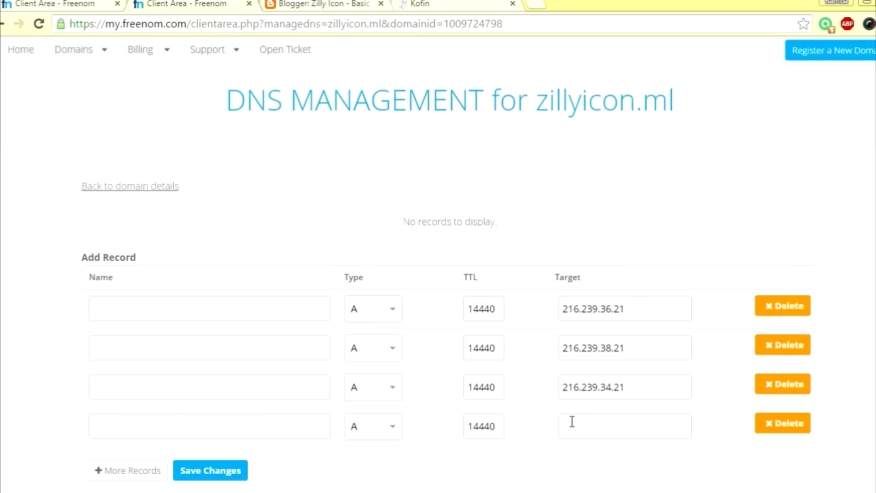
{"action": "key", "text": "ctrl+v"}
{"action": "left_click_drag", "start_coordinate": [605, 429], "coordinate": [610, 429]}
{"action": "type", "text": "2"}
Copy the CNAME destination ghs.google.com from Blogger's domain settings
{"action": "left_click", "coordinate": [321, 9]}
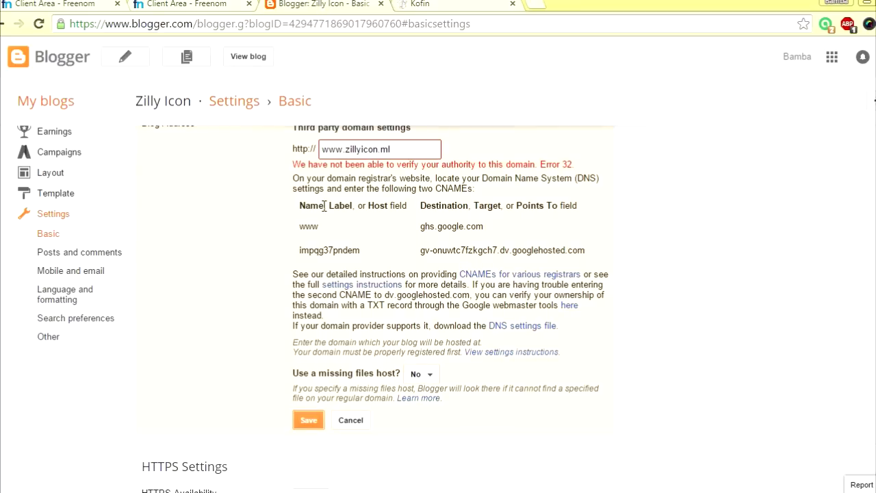
{"action": "left_click_drag", "start_coordinate": [485, 227], "coordinate": [422, 225]}
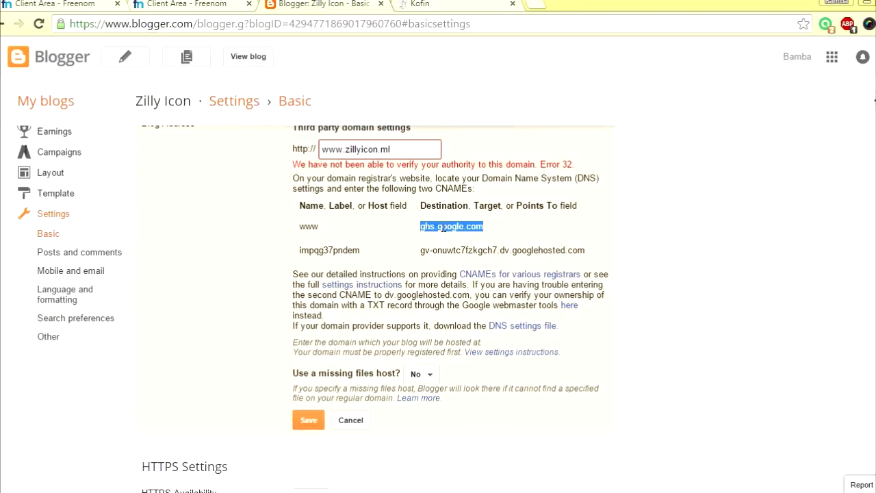
{"action": "right_click", "coordinate": [442, 228]}
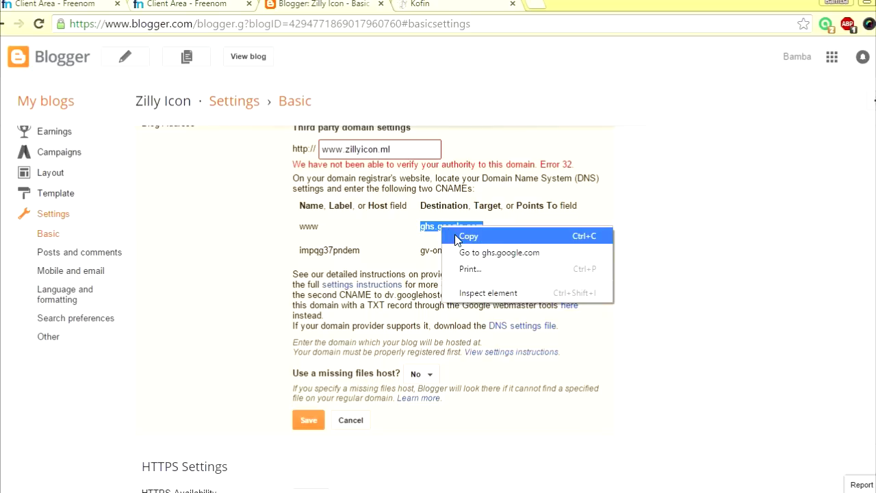
{"action": "left_click", "coordinate": [468, 236]}
Add a fifth record: CNAME named www pointing to ghs.google.com
{"action": "left_click", "coordinate": [179, 6]}
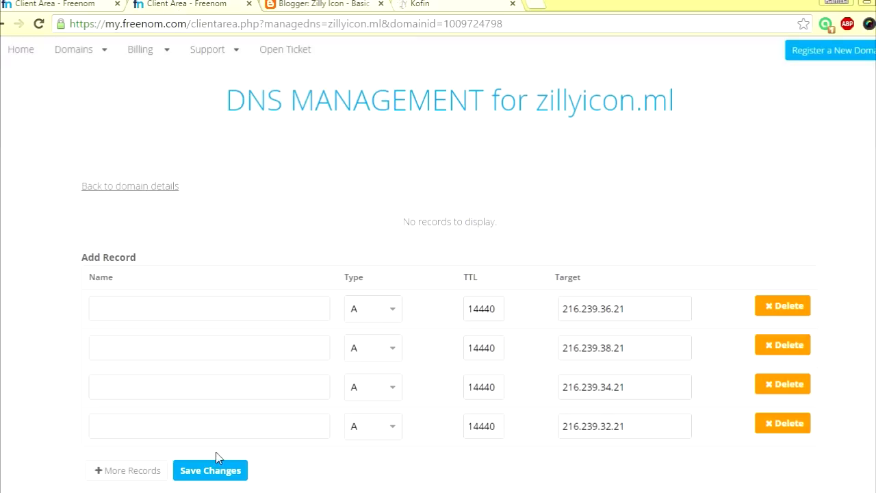
{"action": "left_click", "coordinate": [141, 470]}
{"action": "left_click", "coordinate": [391, 464]}
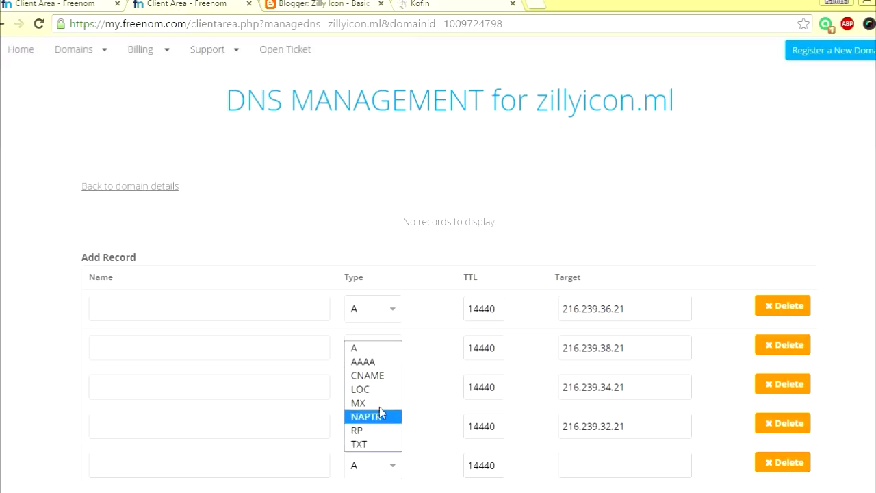
{"action": "left_click", "coordinate": [367, 375]}
{"action": "scroll", "coordinate": [368, 378], "scroll_direction": "down", "scroll_amount": 1}
{"action": "left_click", "coordinate": [296, 435]}
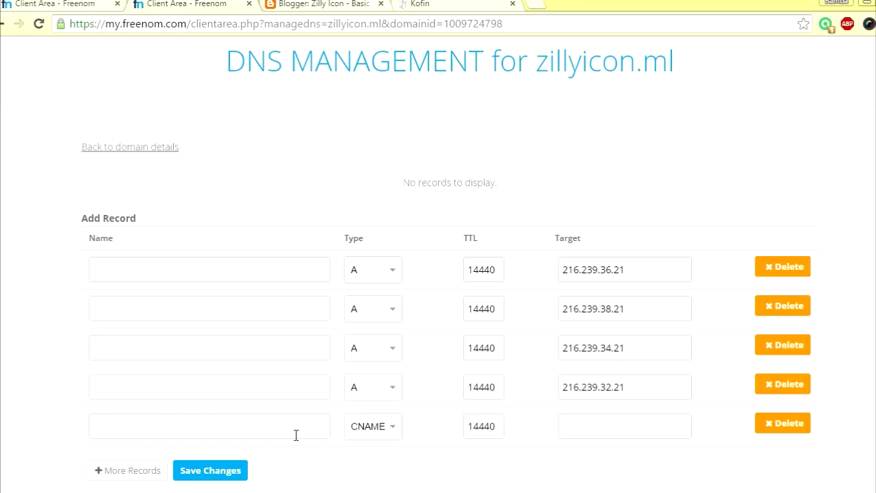
{"action": "type", "text": "www"}
{"action": "left_click", "coordinate": [312, 7]}
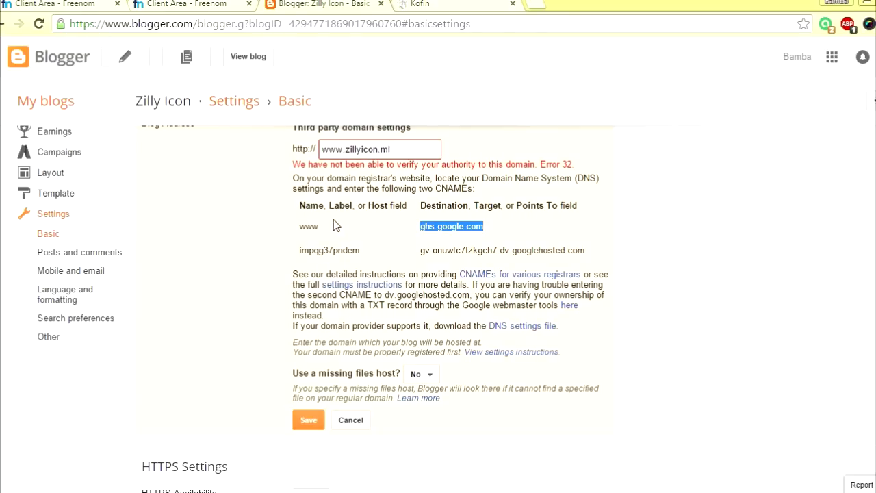
{"action": "left_click", "coordinate": [179, 5]}
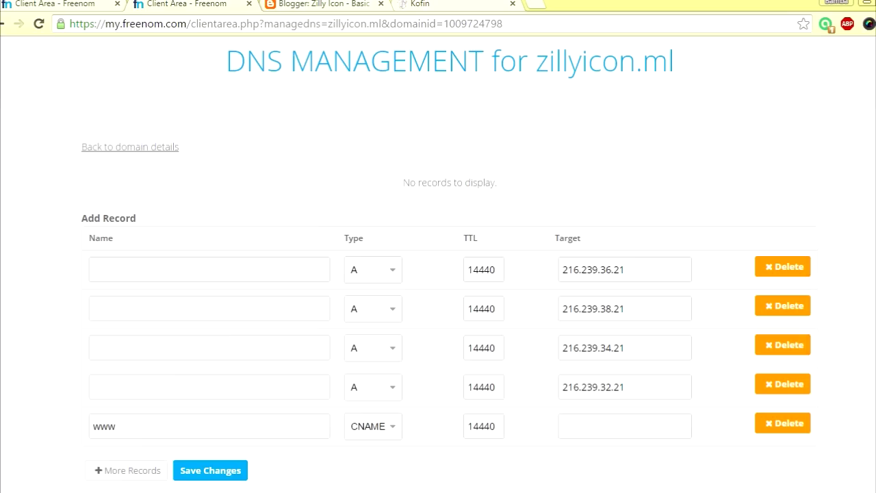
{"action": "left_click", "coordinate": [626, 418]}
{"action": "key", "text": "ctrl+v"}
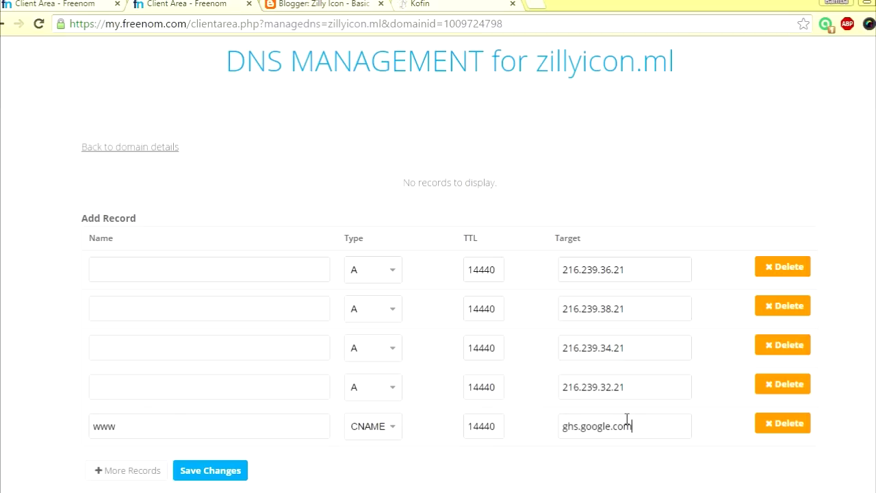
Add a sixth record row set to type CNAME
{"action": "left_click", "coordinate": [118, 471]}
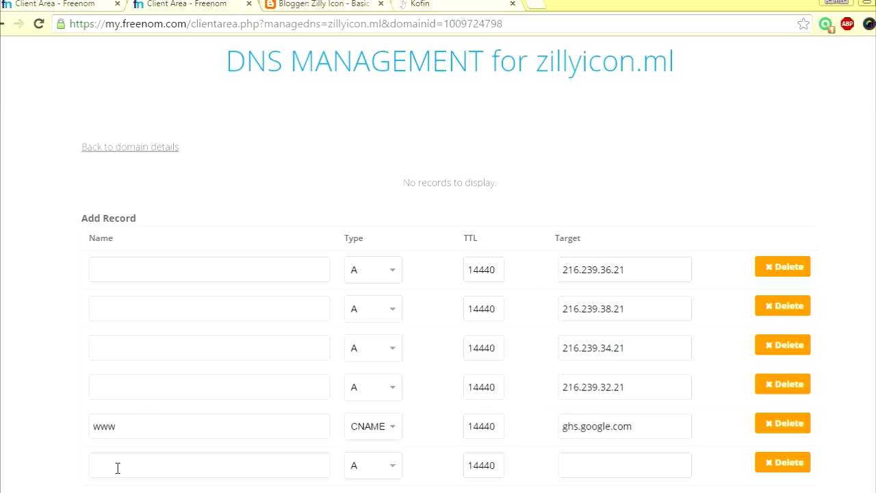
{"action": "left_click", "coordinate": [360, 460]}
{"action": "left_click", "coordinate": [381, 376]}
{"action": "key", "text": "ctrl+Tab"}
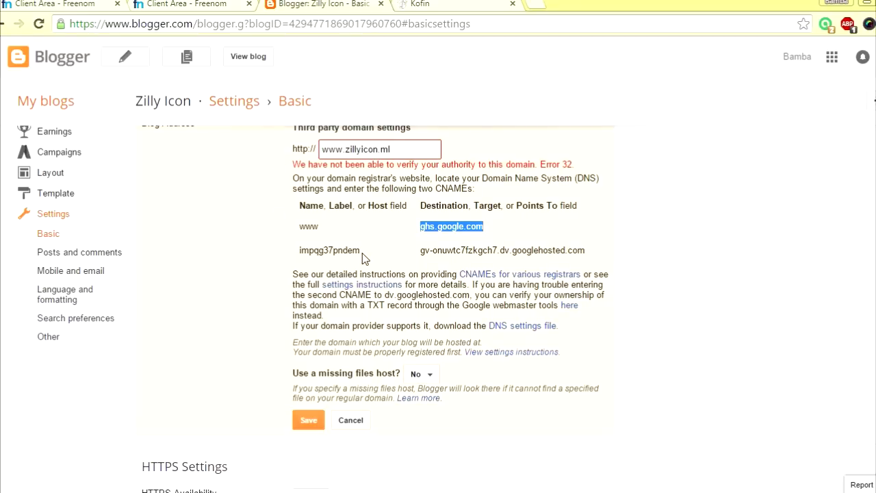
Paste Blogger's second CNAME host name into the sixth row's Name field
{"action": "left_click_drag", "start_coordinate": [361, 253], "coordinate": [298, 253]}
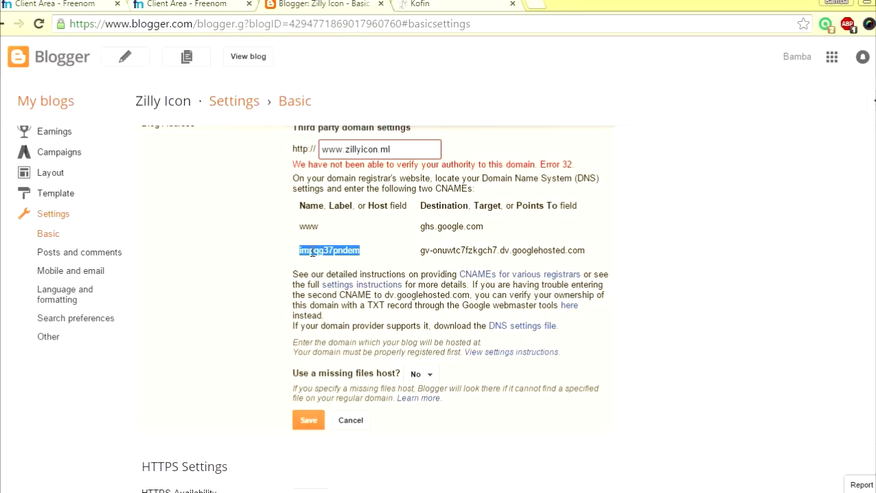
{"action": "scroll", "coordinate": [269, 265], "scroll_direction": "up", "scroll_amount": 1}
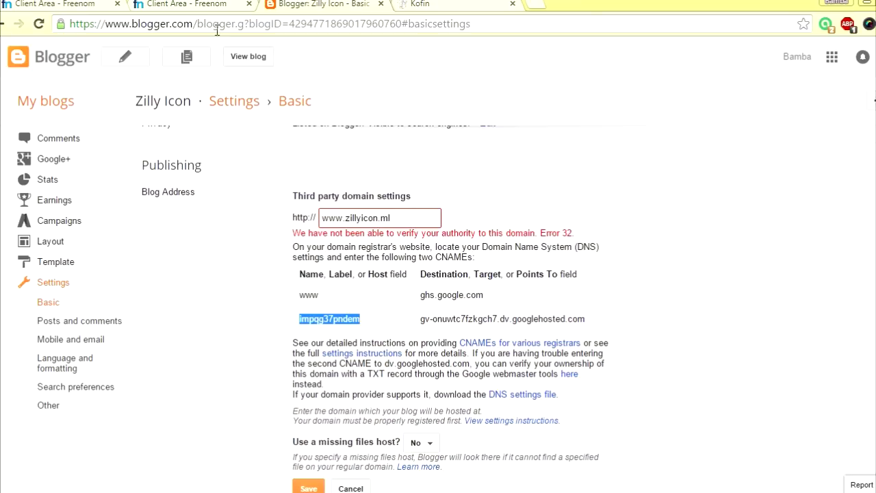
{"action": "left_click", "coordinate": [192, 9]}
{"action": "scroll", "coordinate": [588, 486], "scroll_direction": "down", "scroll_amount": 1}
{"action": "left_click", "coordinate": [276, 429]}
{"action": "key", "text": "ctrl+v"}
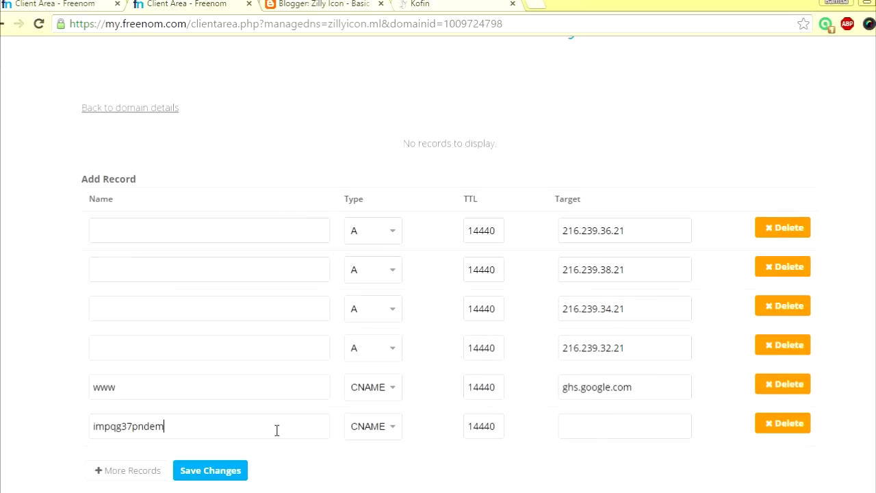
Paste the matching dv.googlehosted.com target into the sixth row's Target field
{"action": "left_click", "coordinate": [290, 5]}
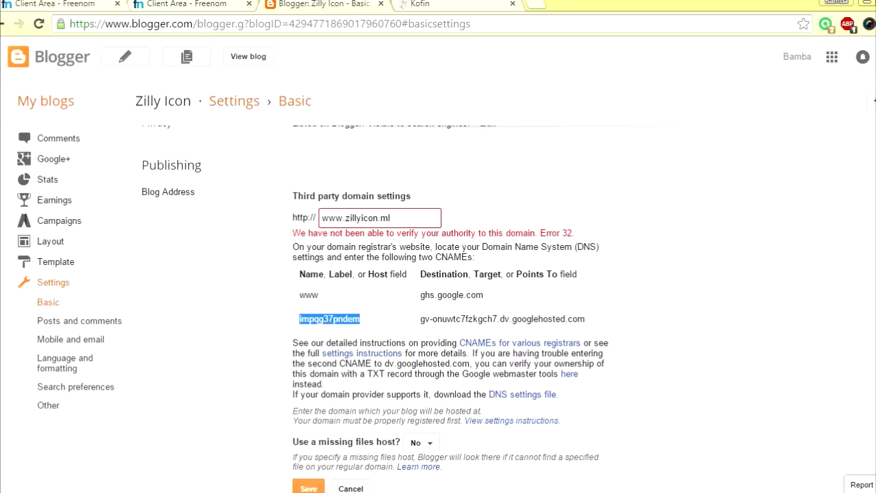
{"action": "left_click_drag", "start_coordinate": [419, 319], "coordinate": [586, 318]}
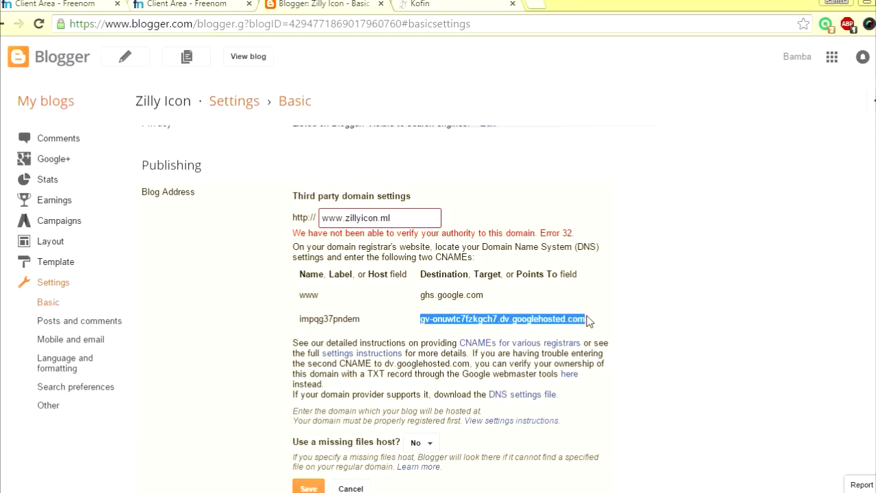
{"action": "left_click", "coordinate": [167, 8]}
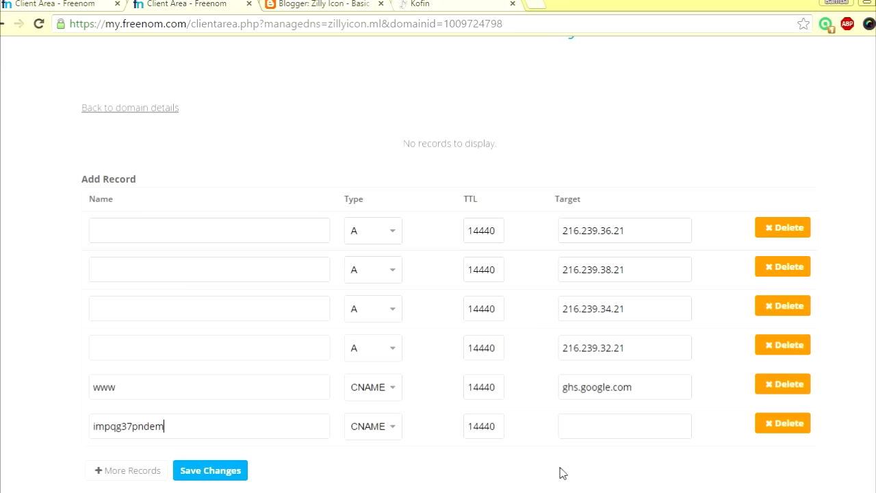
{"action": "left_click", "coordinate": [605, 427]}
{"action": "key", "text": "ctrl+v"}
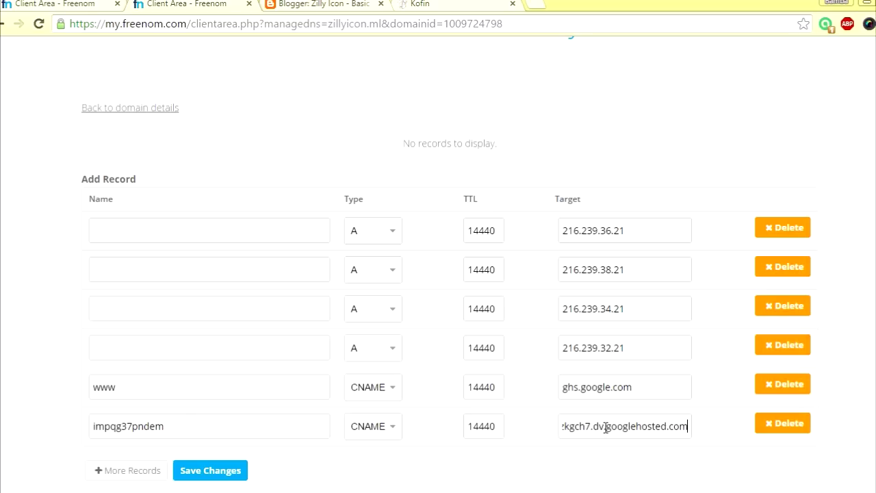
Save all six zillyicon.ml DNS records and look over the saved list
{"action": "left_click", "coordinate": [192, 475]}
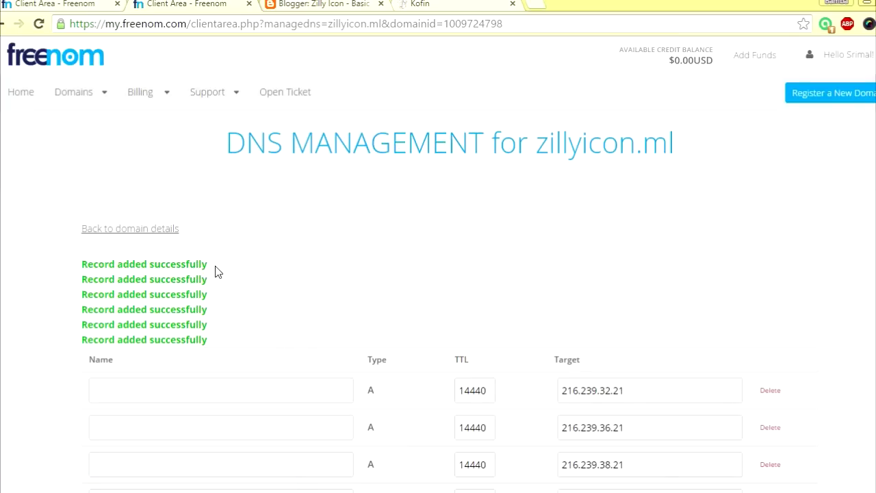
{"action": "scroll", "coordinate": [214, 272], "scroll_direction": "down", "scroll_amount": 3}
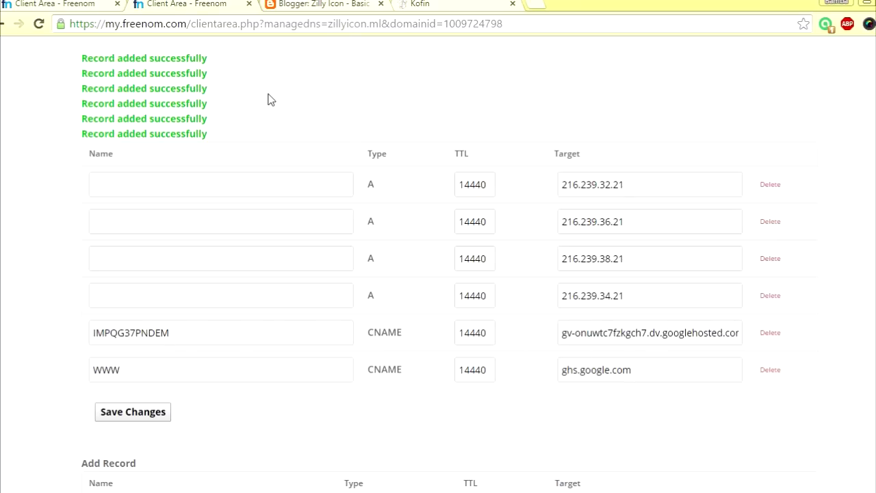
{"action": "scroll", "coordinate": [247, 142], "scroll_direction": "down", "scroll_amount": 1}
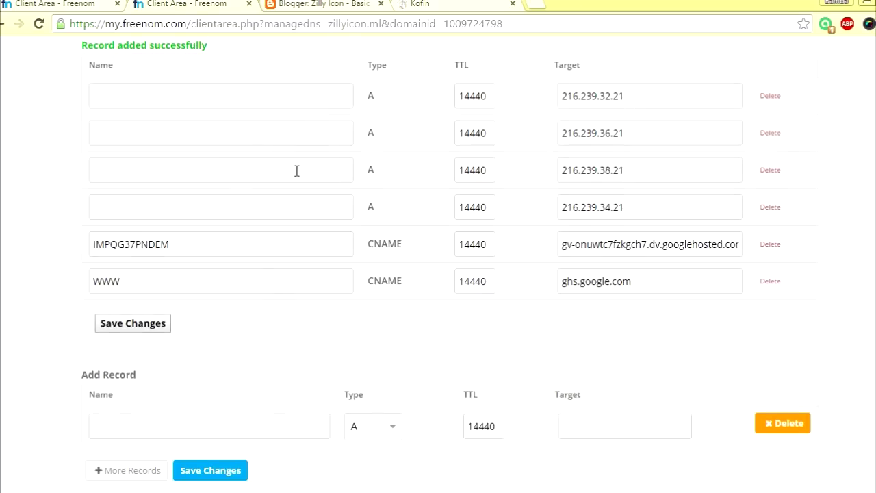
{"action": "left_click", "coordinate": [323, 7]}
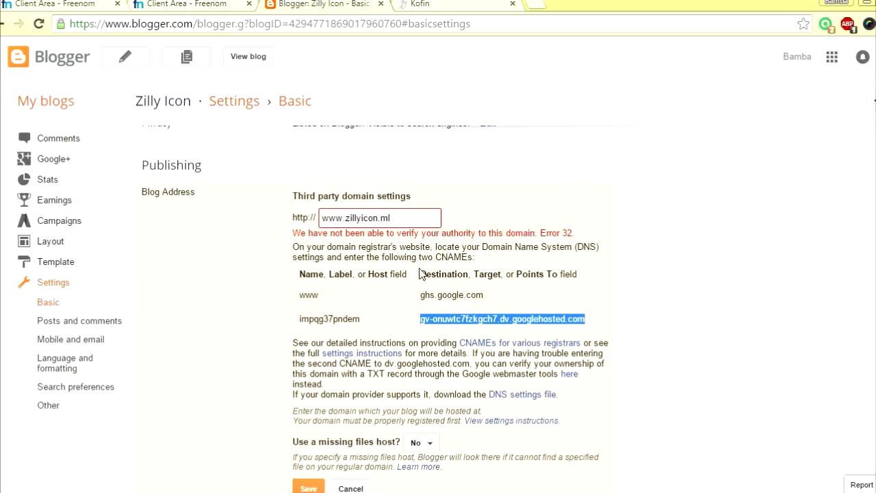
{"action": "scroll", "coordinate": [412, 274], "scroll_direction": "down", "scroll_amount": 1}
{"action": "left_click", "coordinate": [309, 419]}
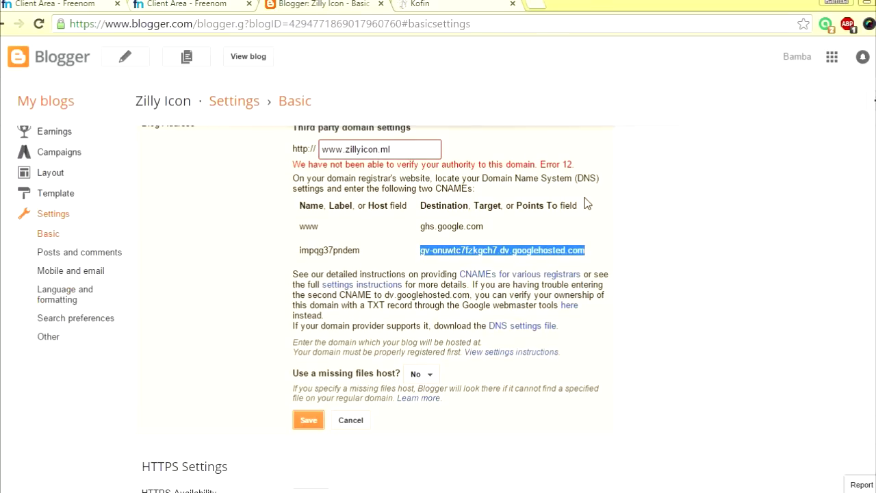
{"action": "scroll", "coordinate": [585, 202], "scroll_direction": "up", "scroll_amount": 1}
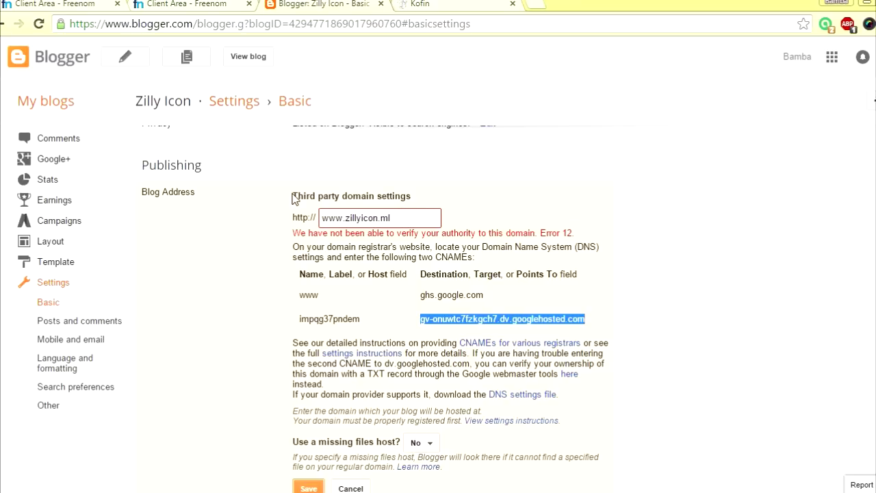
{"action": "left_click", "coordinate": [182, 4]}
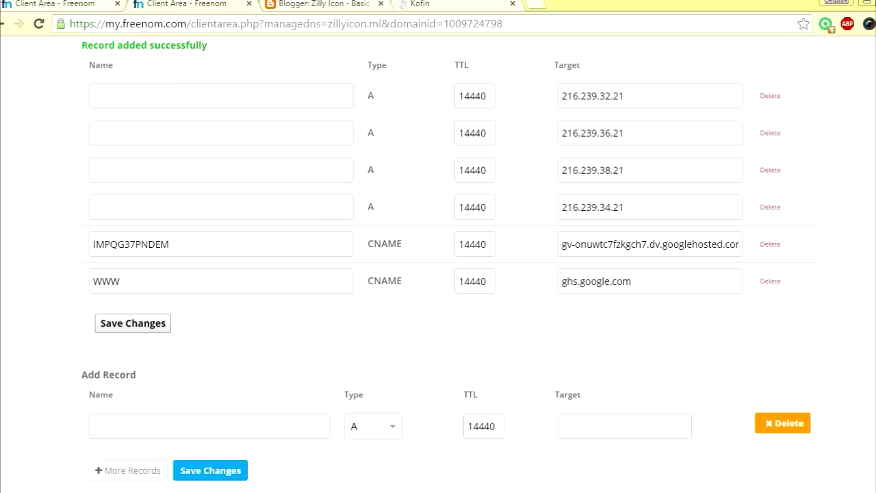
{"action": "key", "text": "ctrl+Tab"}
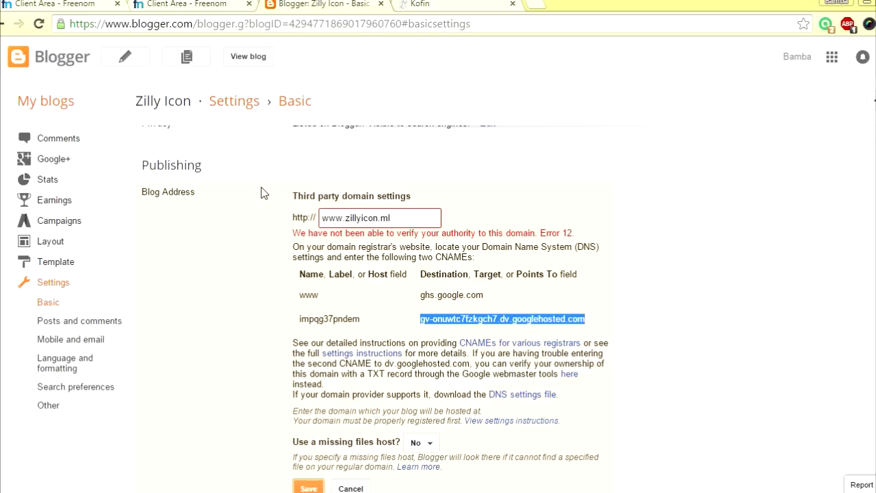
{"action": "left_click", "coordinate": [39, 24]}
{"action": "left_click", "coordinate": [448, 135]}
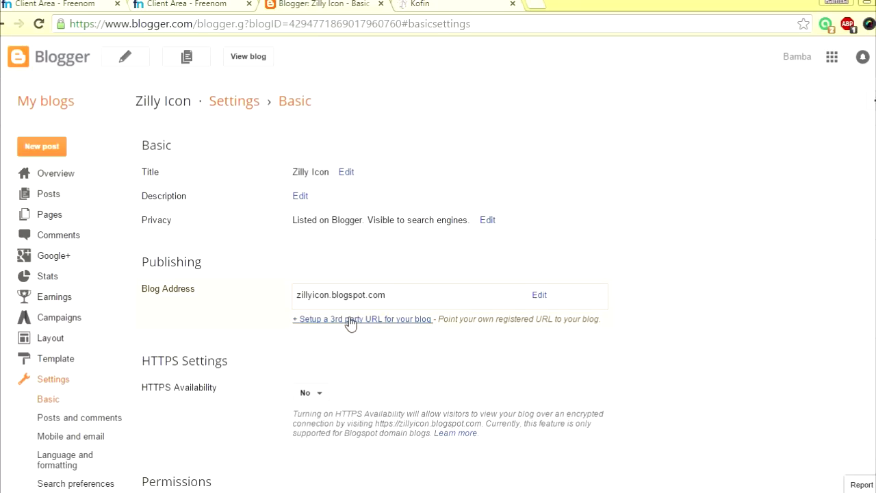
{"action": "left_click", "coordinate": [350, 322]}
{"action": "left_click", "coordinate": [365, 316]}
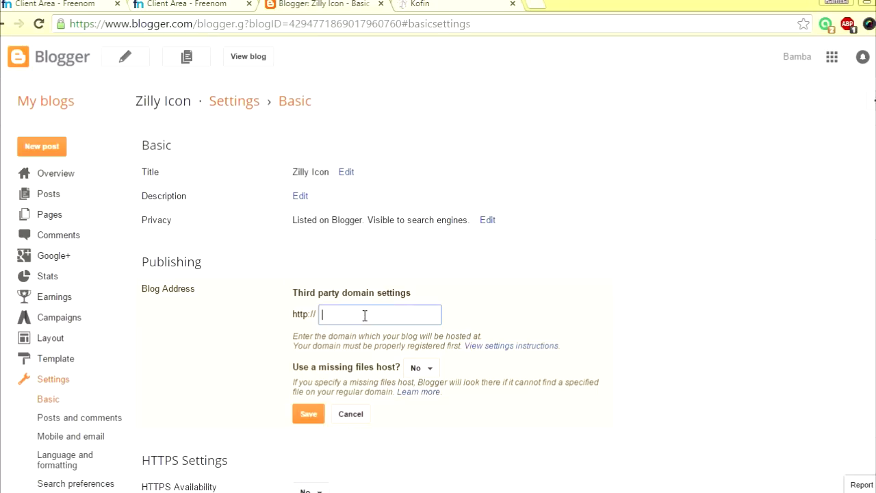
{"action": "type", "text": "www.zillyicon.ml"}
{"action": "key", "text": "Return"}
{"action": "scroll", "coordinate": [369, 301], "scroll_direction": "down", "scroll_amount": 2}
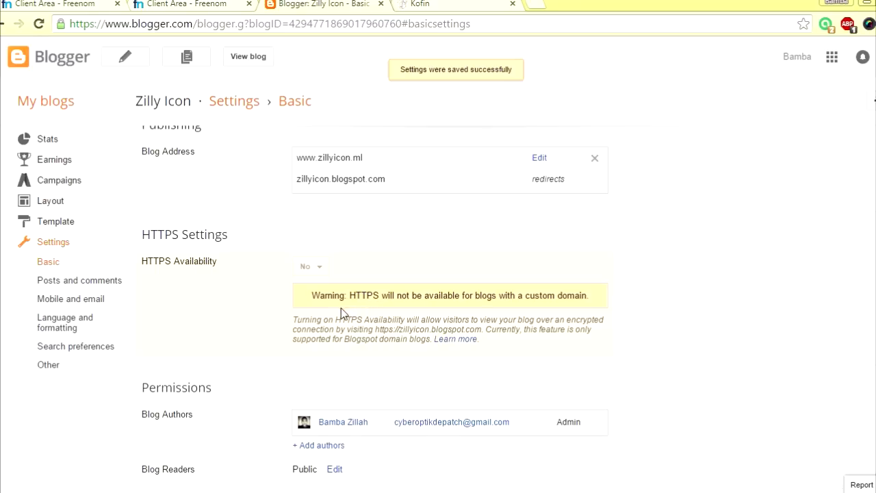
{"action": "scroll", "coordinate": [336, 191], "scroll_direction": "up", "scroll_amount": 1}
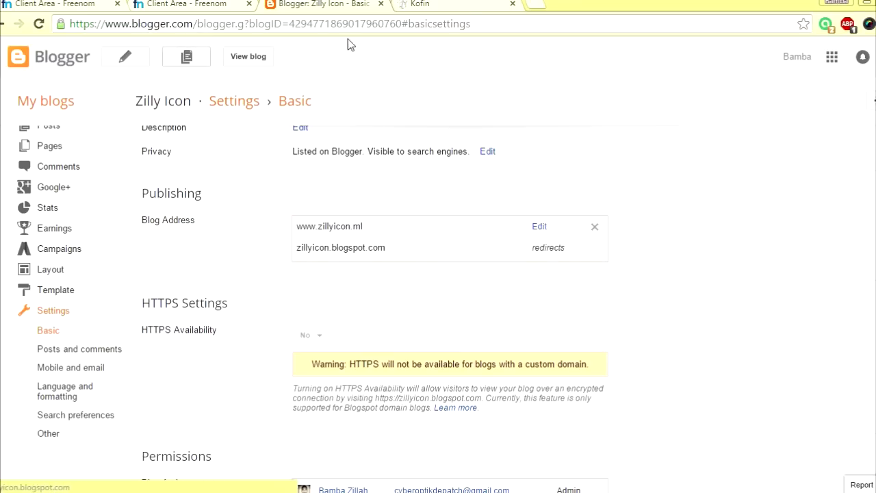
{"action": "left_click", "coordinate": [465, 7]}
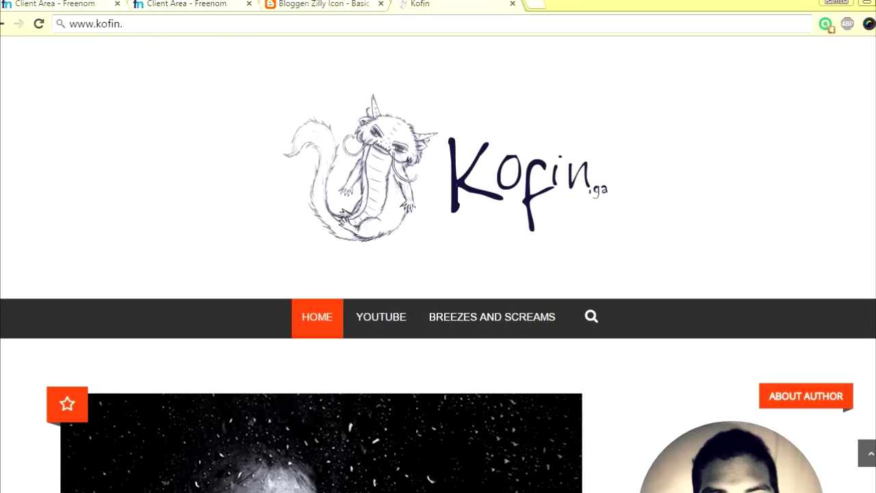
{"action": "left_click", "coordinate": [321, 5]}
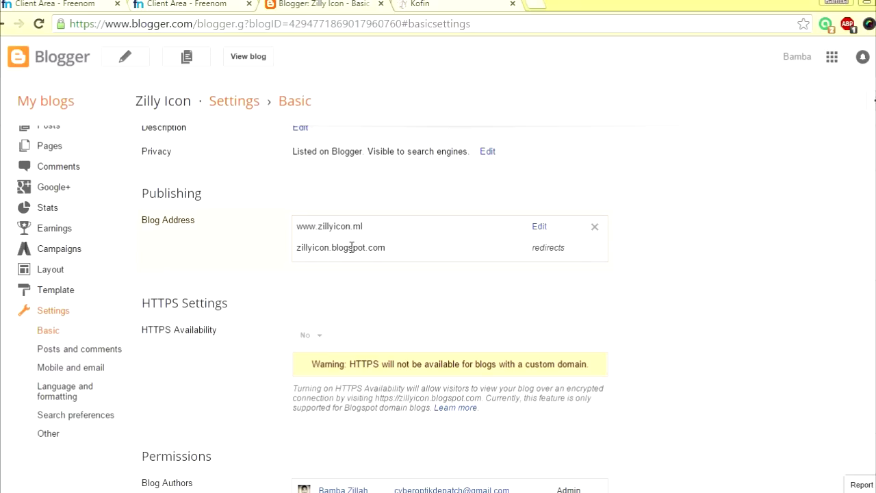
{"action": "left_click", "coordinate": [540, 227]}
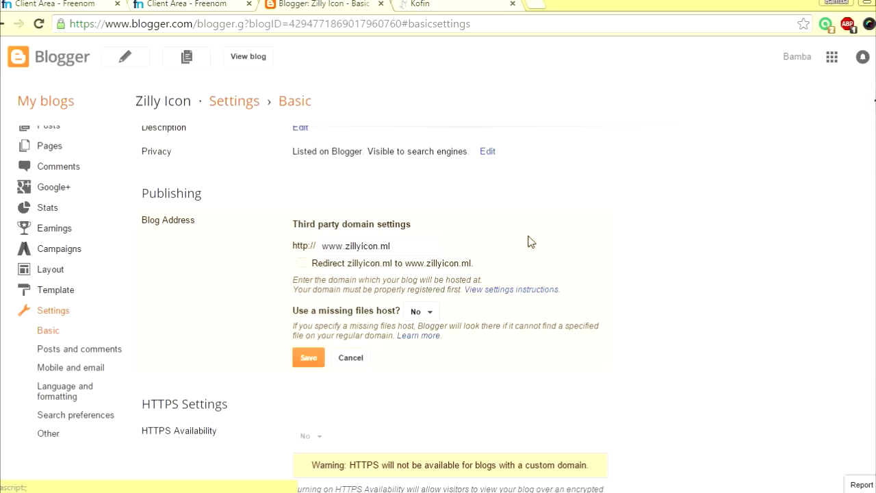
{"action": "left_click", "coordinate": [301, 266]}
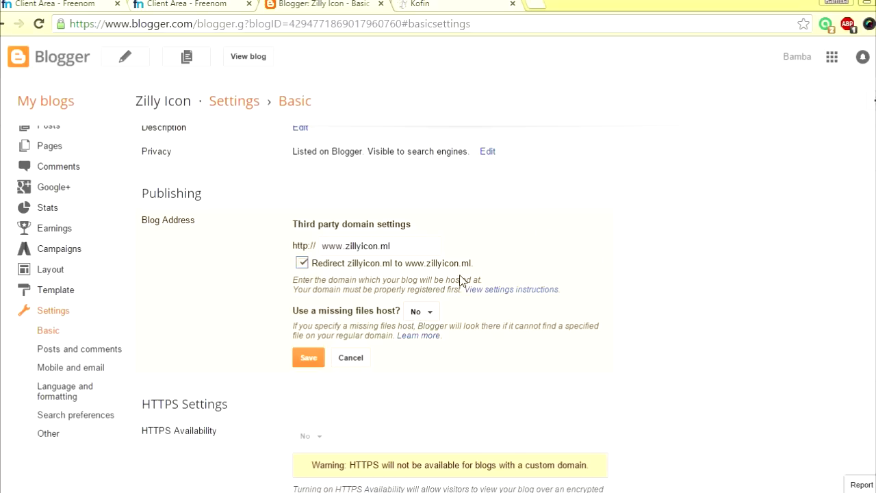
{"action": "left_click", "coordinate": [309, 358]}
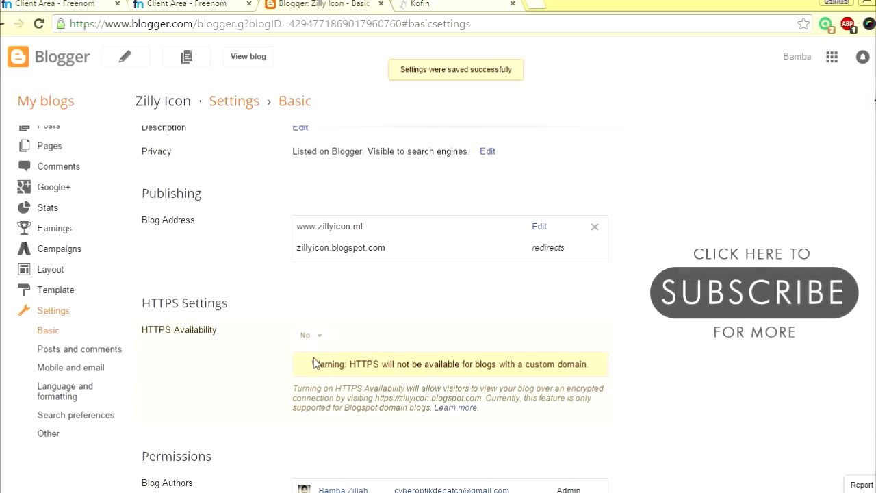